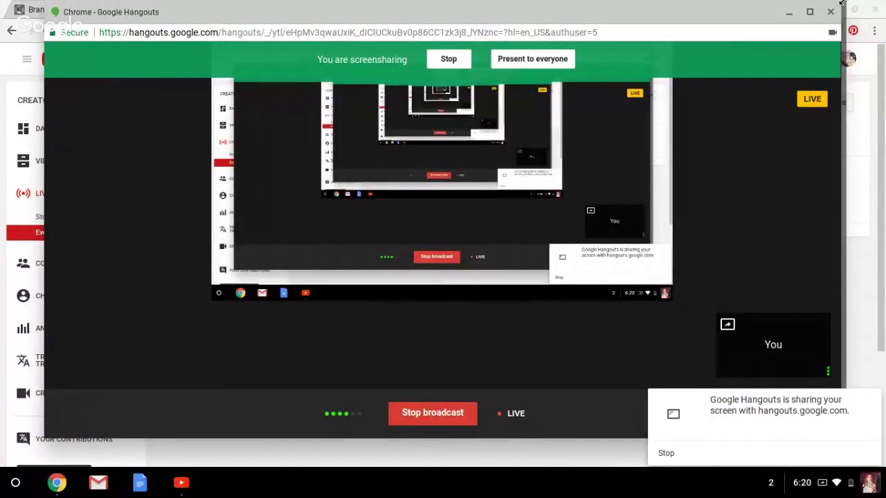
- Minimise the Hangouts broadcast window and return to the Hunger Games cast editing tab
{"action": "left_click", "coordinate": [786, 14]}
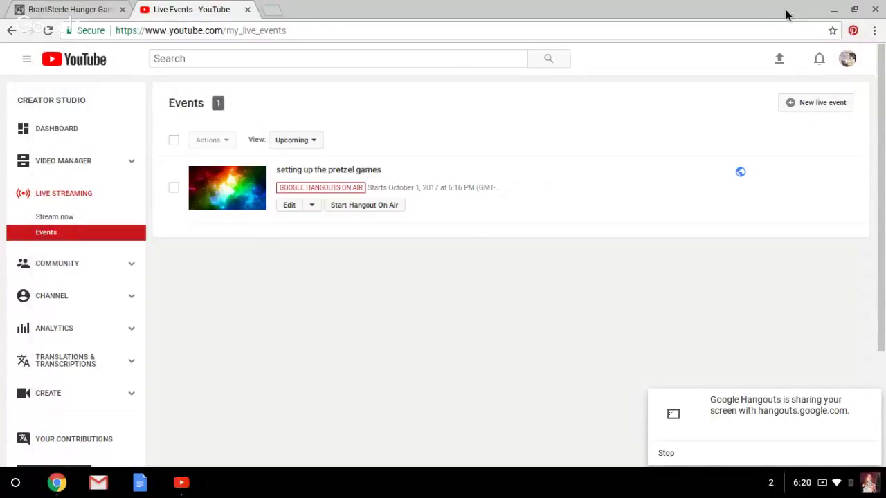
{"action": "left_click", "coordinate": [24, 4]}
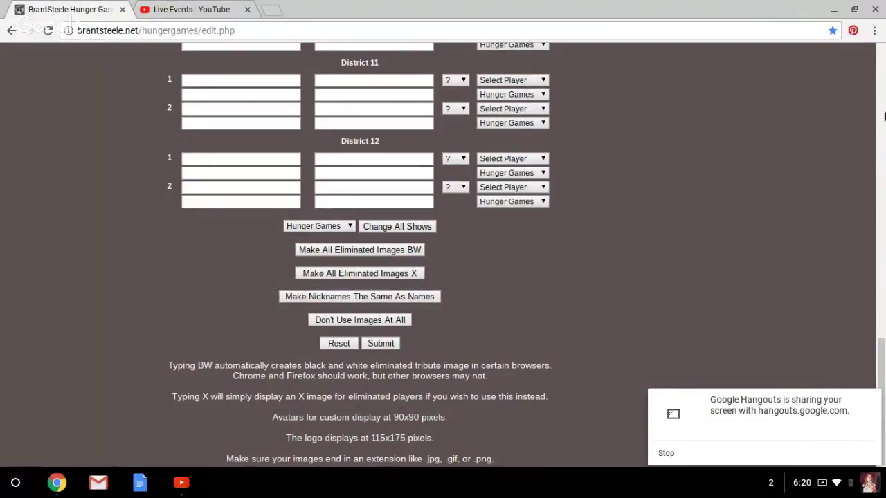
- Name the season 'Pretzel Games' and fill in the suggested logo link
{"action": "left_click", "coordinate": [884, 62]}
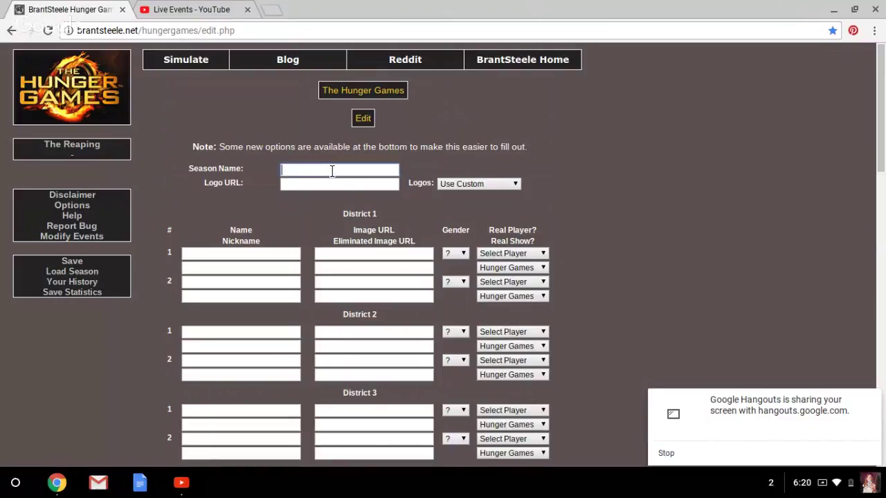
{"action": "type", "text": "Pretzel Games"}
{"action": "left_click", "coordinate": [311, 184]}
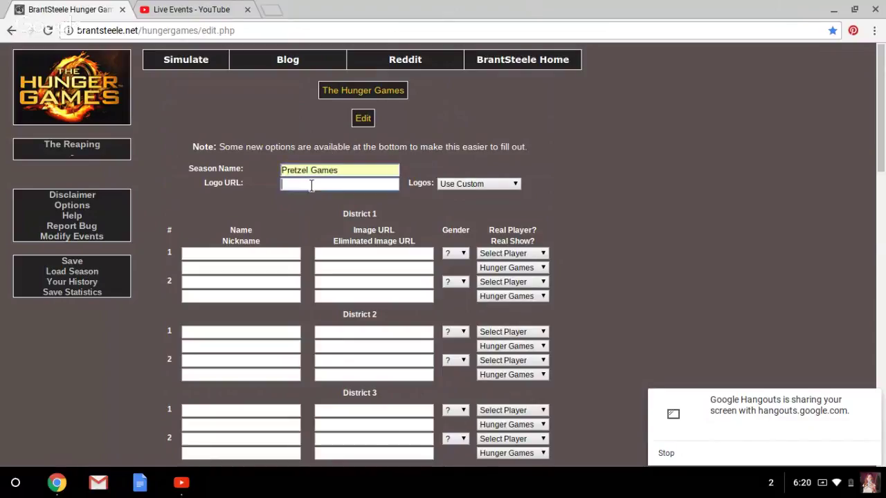
{"action": "type", "text": "h"}
{"action": "key", "text": "Down"}
{"action": "key", "text": "Return"}
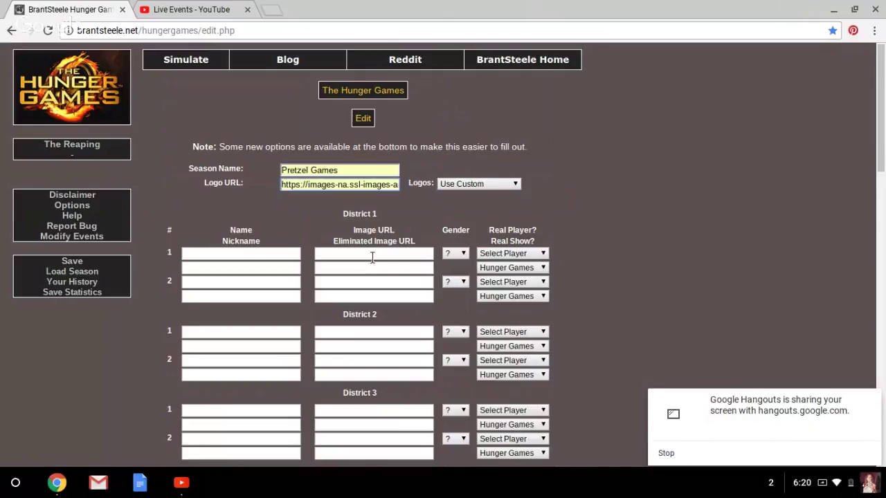
- Fill both District 1 tribute image links from the autocomplete suggestions
{"action": "left_click", "coordinate": [351, 257]}
{"action": "type", "text": "h"}
{"action": "key", "text": "Down"}
{"action": "key", "text": "Return"}
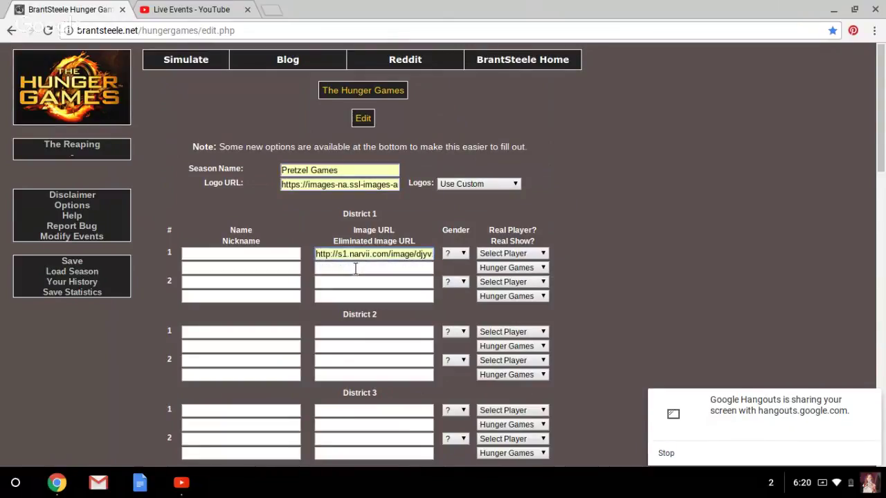
{"action": "left_click", "coordinate": [358, 280]}
{"action": "type", "text": "http://s1.narvii.com/image/djyv"}
{"action": "key", "text": "Down"}
{"action": "key", "text": "Return"}
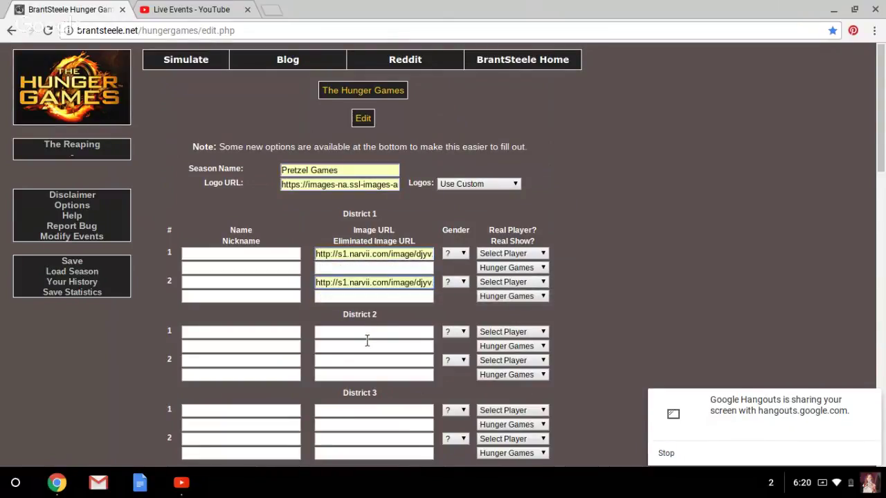
- Fill both District 2 tribute image links with the suggested bbci links
{"action": "left_click", "coordinate": [367, 333]}
{"action": "type", "text": "h"}
{"action": "key", "text": "Down"}
{"action": "key", "text": "Return"}
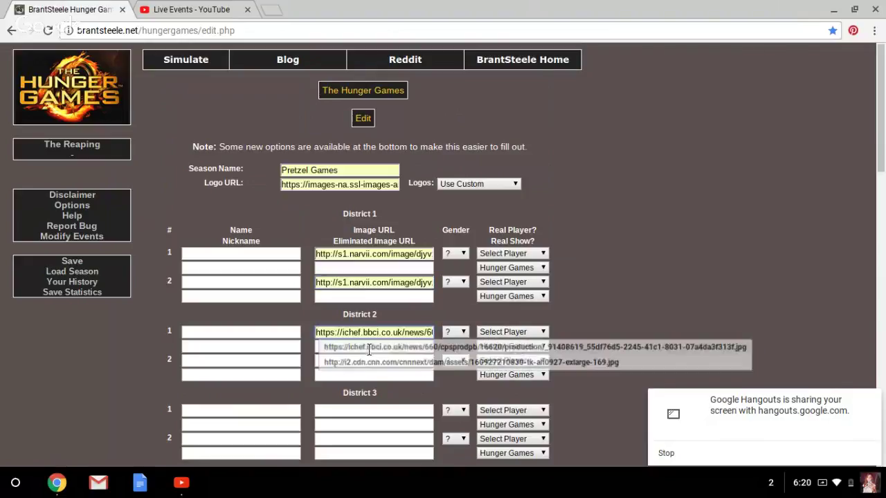
{"action": "left_click", "coordinate": [368, 361]}
{"action": "type", "text": "h"}
{"action": "key", "text": "Down"}
{"action": "key", "text": "Return"}
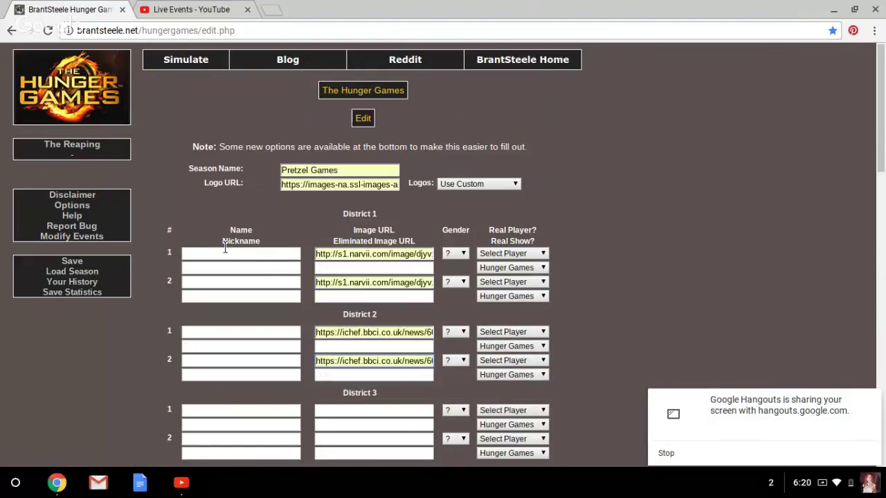
- Name District 1's tributes Sadie and Caitlyn
{"action": "left_click", "coordinate": [222, 253]}
{"action": "type", "text": "S"}
{"action": "key", "text": "Down"}
{"action": "key", "text": "Return"}
{"action": "left_click", "coordinate": [220, 282]}
{"action": "type", "text": "c"}
{"action": "key", "text": "Down"}
{"action": "key", "text": "Return"}
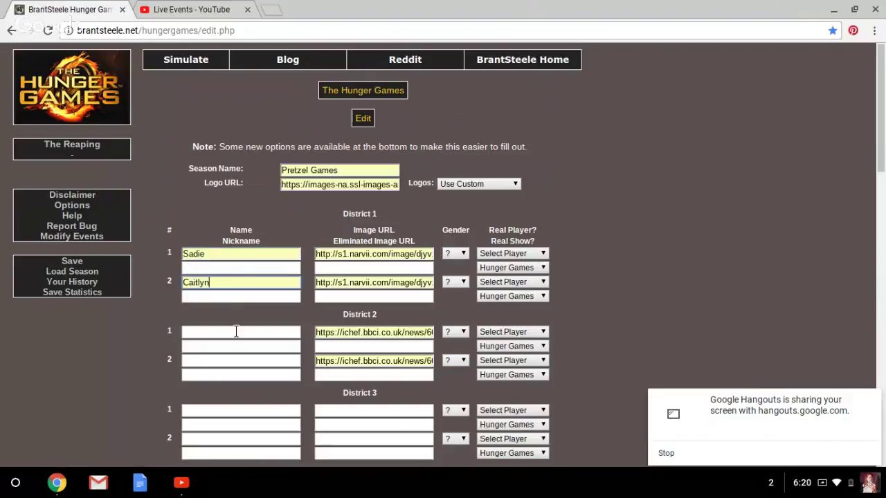
- Name District 2's tributes Silas and Gilberto
{"action": "left_click", "coordinate": [237, 332]}
{"action": "type", "text": "s"}
{"action": "key", "text": "Down"}
{"action": "key", "text": "Return"}
{"action": "left_click", "coordinate": [238, 359]}
{"action": "type", "text": "g"}
{"action": "key", "text": "Down"}
{"action": "key", "text": "Return"}
- Set genders to F for Sadie and Caitlyn, M for Silas and Gilberto
{"action": "left_click", "coordinate": [455, 254]}
{"action": "left_click", "coordinate": [448, 300]}
{"action": "left_click", "coordinate": [454, 282]}
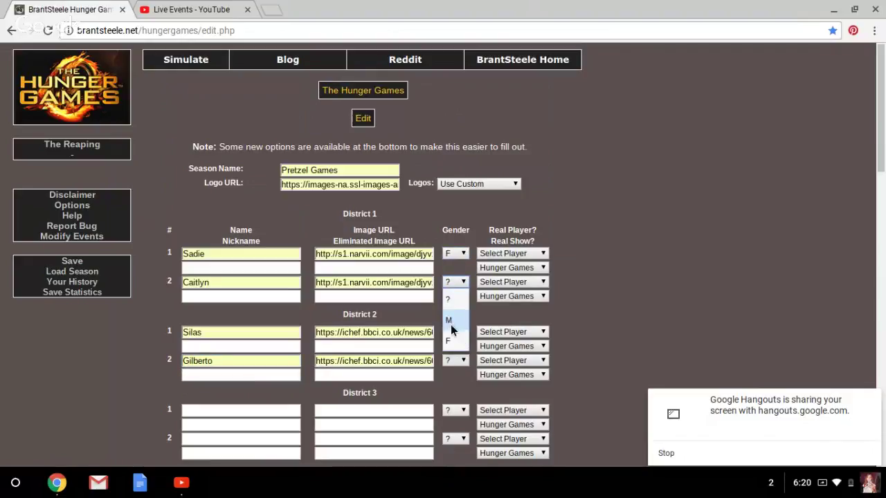
{"action": "left_click", "coordinate": [456, 340]}
{"action": "left_click", "coordinate": [457, 372]}
{"action": "left_click", "coordinate": [457, 362]}
{"action": "left_click", "coordinate": [454, 400]}
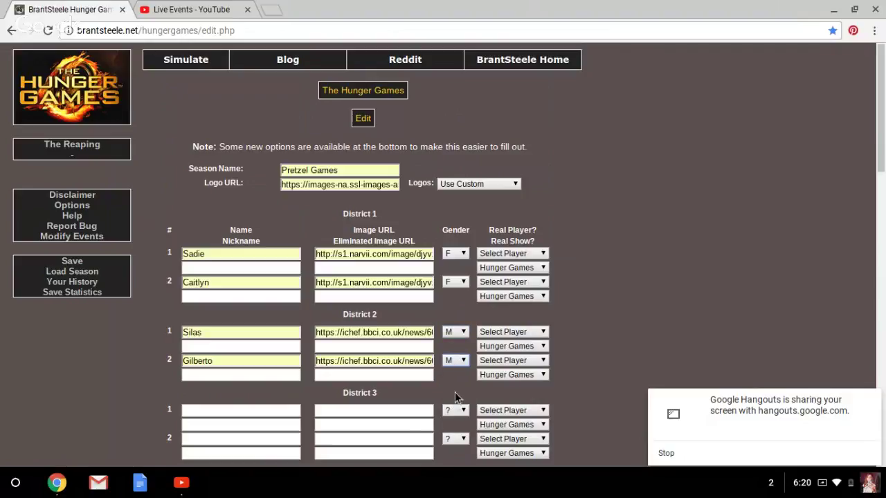
{"action": "left_click", "coordinate": [249, 412]}
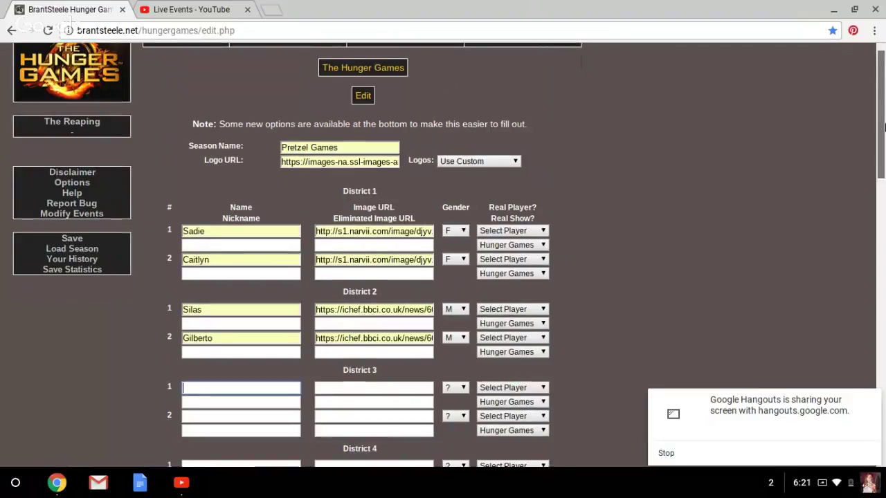
- Enter Sabrina as District 3's first tribute with the deviantart image link
{"action": "type", "text": "k"}
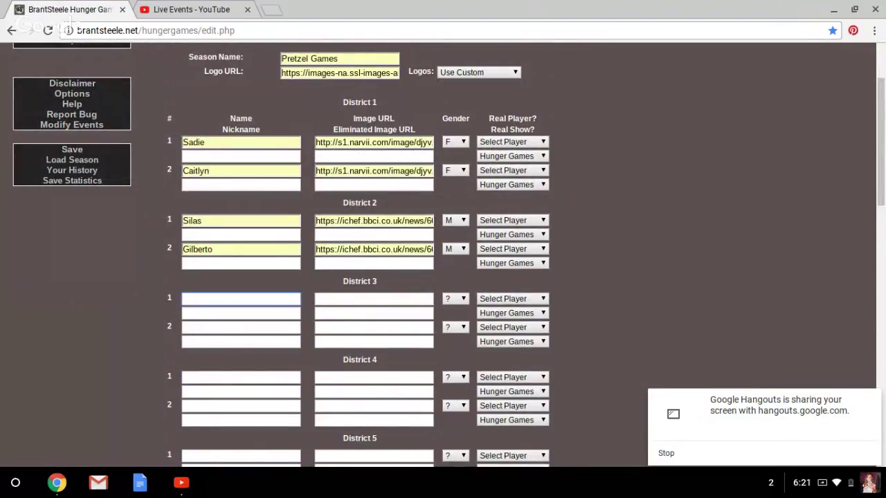
{"action": "type", "text": "a"}
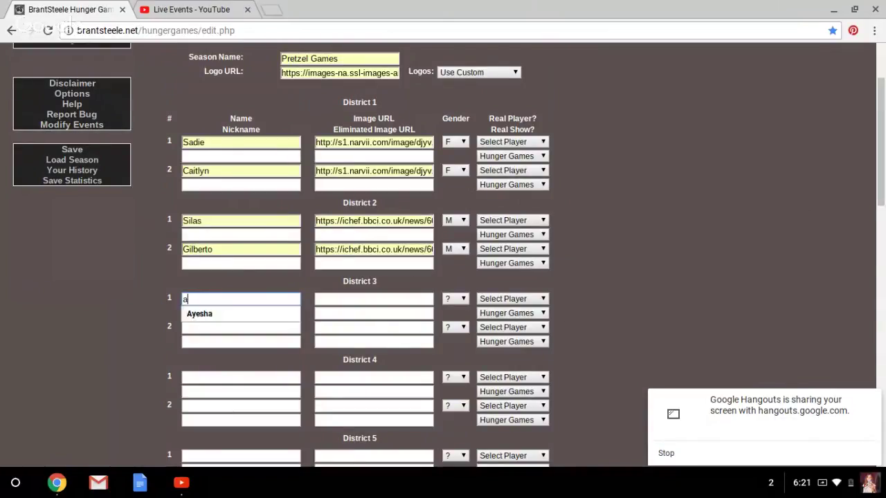
{"action": "key", "text": "BackSpace"}
{"action": "type", "text": "ina"}
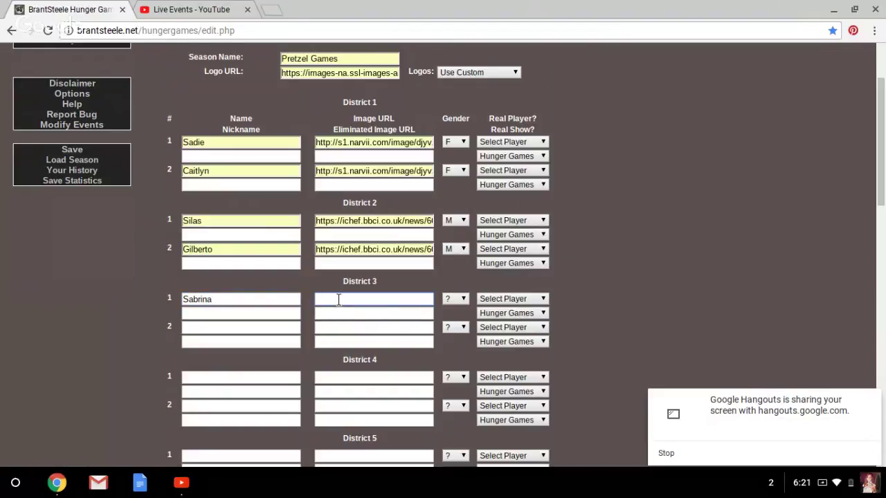
{"action": "left_click", "coordinate": [339, 299]}
{"action": "left_click", "coordinate": [350, 312]}
- Give District 3's second tribute the pinimg image link and name Morgan
{"action": "left_click", "coordinate": [323, 329]}
{"action": "left_click", "coordinate": [355, 342]}
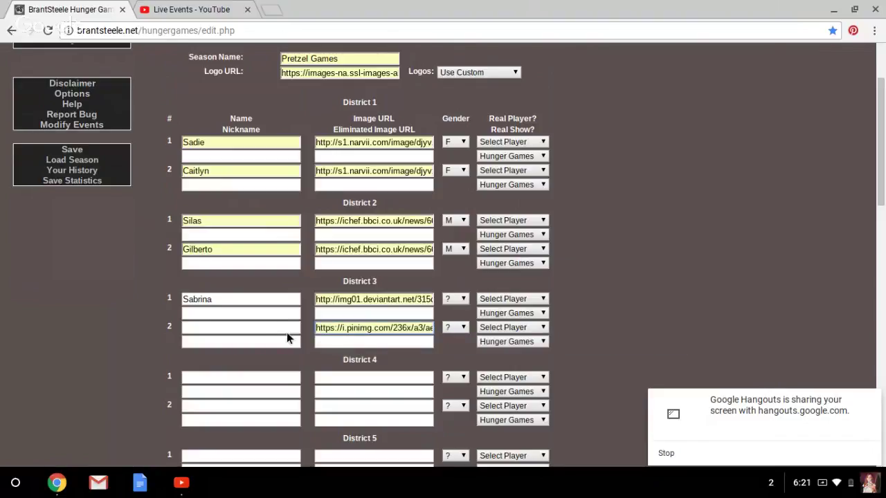
{"action": "left_click", "coordinate": [274, 331]}
{"action": "type", "text": "m"}
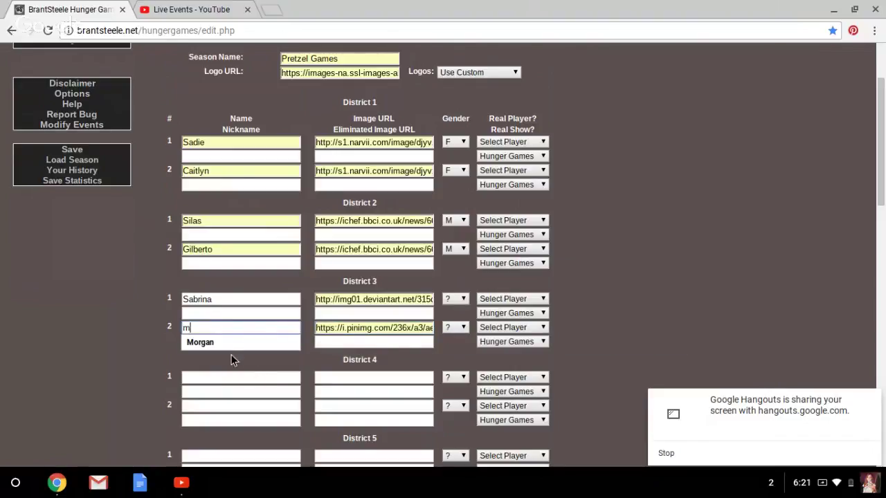
{"action": "left_click", "coordinate": [208, 342]}
- Name District 4's tributes Kyle and Natalia deadfox
{"action": "left_click", "coordinate": [244, 377]}
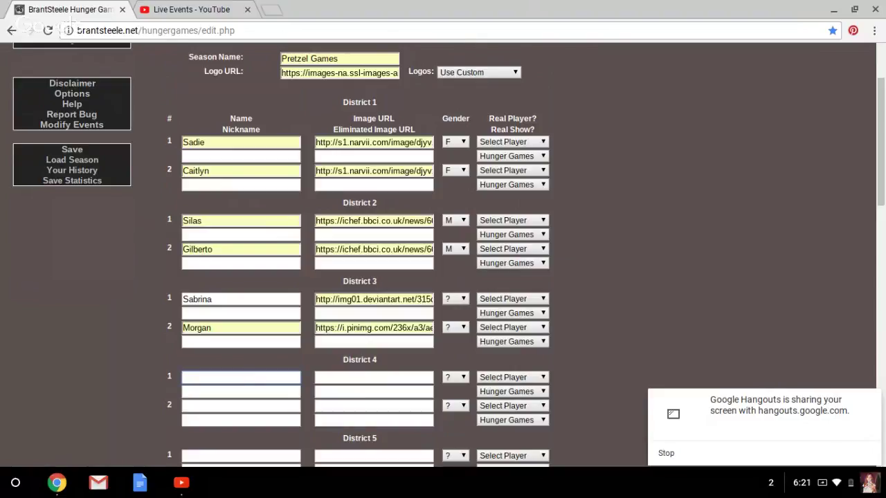
{"action": "type", "text": "Kyle"}
{"action": "left_click", "coordinate": [211, 393]}
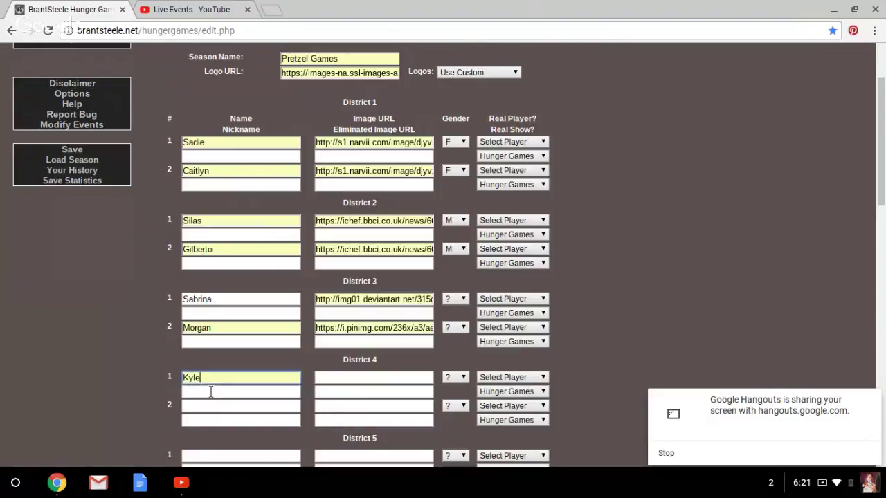
{"action": "type", "text": "Natalia deadfox"}
{"action": "left_click", "coordinate": [208, 419]}
- Add paigeeworld and blingee image links for Kyle and Natalia, then dismiss the sharing notice
{"action": "left_click", "coordinate": [325, 376]}
{"action": "type", "text": "h"}
{"action": "left_click", "coordinate": [346, 392]}
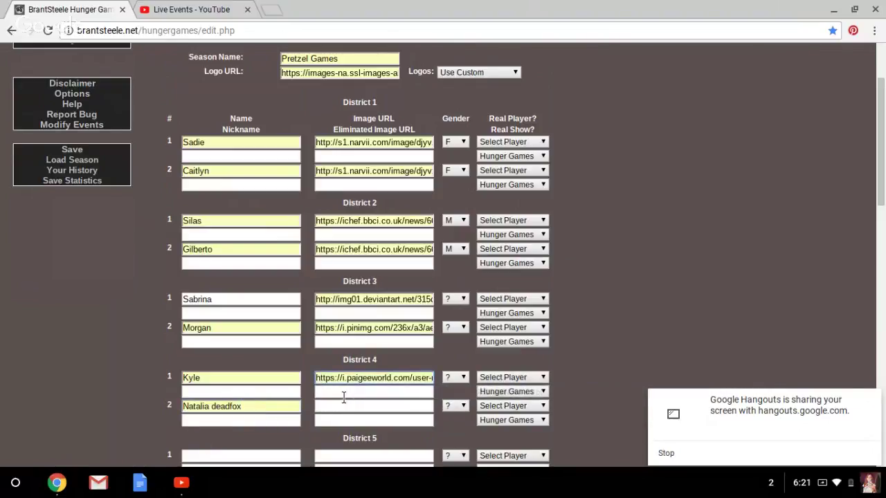
{"action": "left_click", "coordinate": [318, 406]}
{"action": "type", "text": "http://image.blingee.com/image"}
{"action": "left_click", "coordinate": [353, 420]}
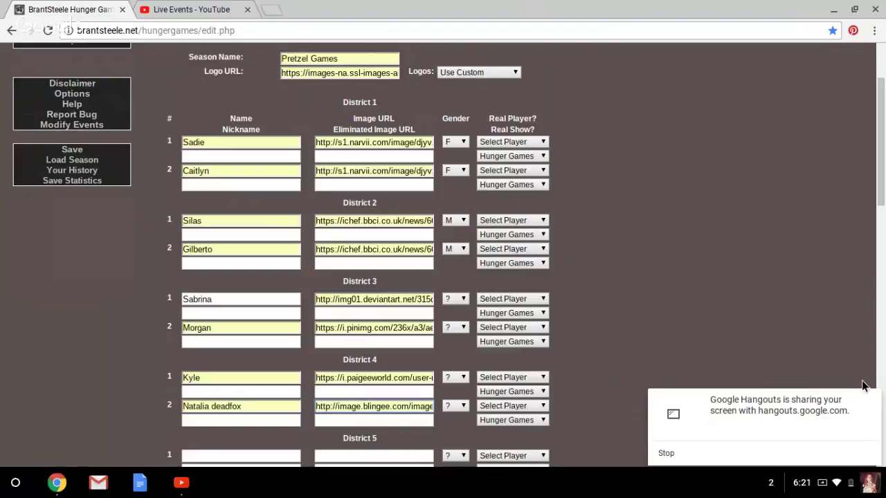
{"action": "left_click", "coordinate": [871, 400]}
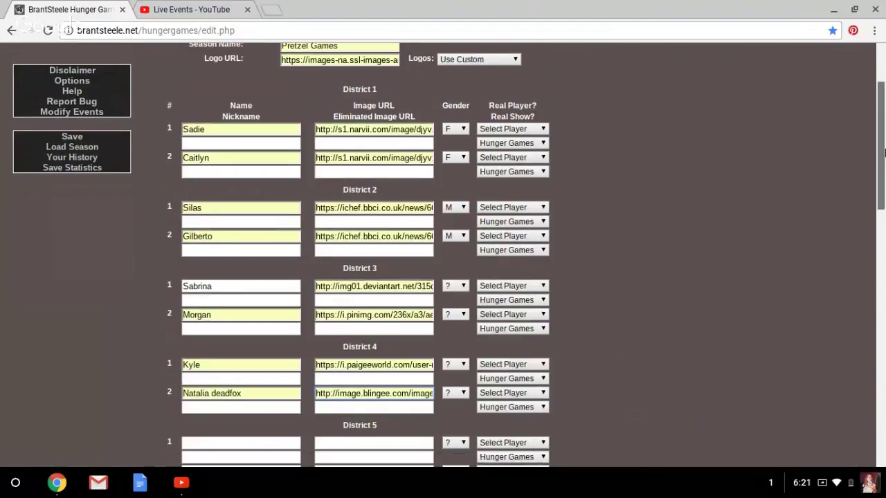
- Set genders: Sabrina F, Morgan F, Kyle M, Natalia deadfox F
{"action": "scroll", "coordinate": [462, 192], "scroll_direction": "down", "scroll_amount": 3}
{"action": "left_click", "coordinate": [461, 191]}
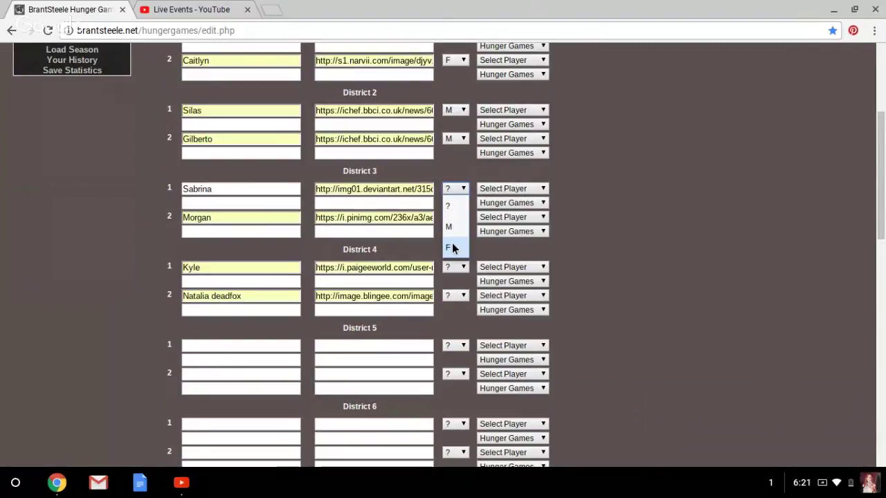
{"action": "left_click", "coordinate": [452, 247]}
{"action": "left_click", "coordinate": [451, 217]}
{"action": "left_click", "coordinate": [460, 275]}
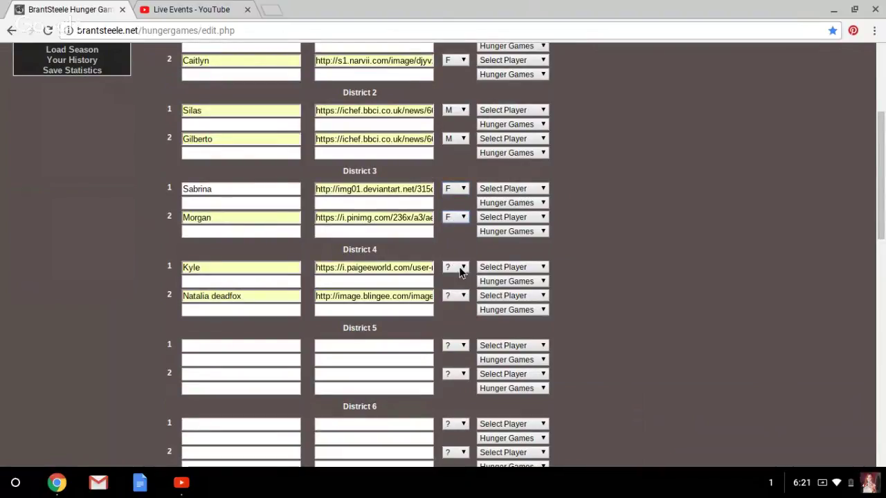
{"action": "left_click", "coordinate": [460, 273]}
{"action": "left_click", "coordinate": [462, 329]}
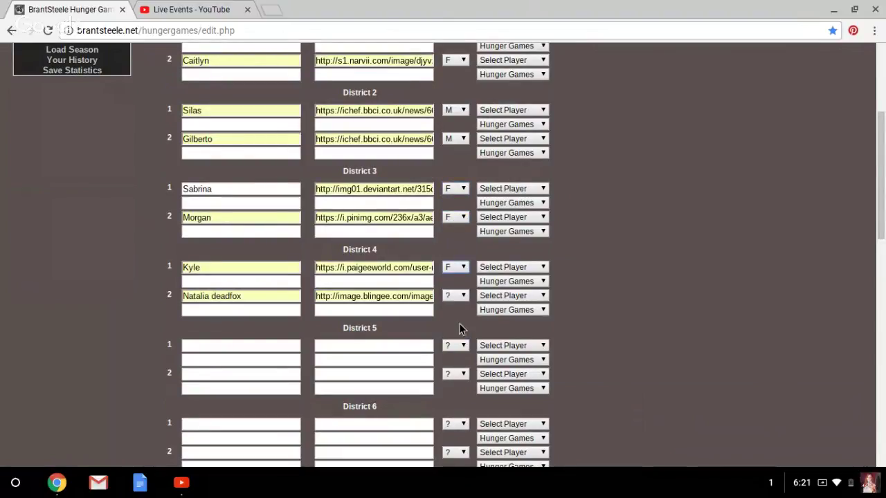
{"action": "left_click", "coordinate": [442, 269]}
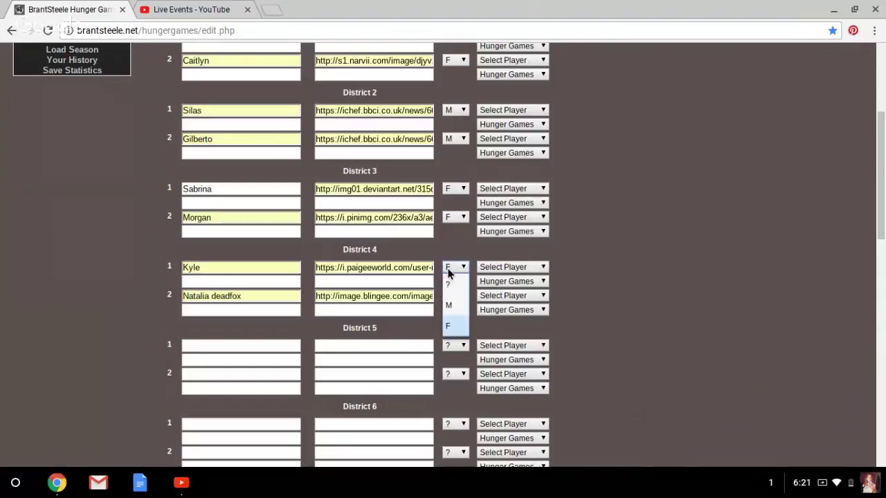
{"action": "left_click", "coordinate": [455, 306]}
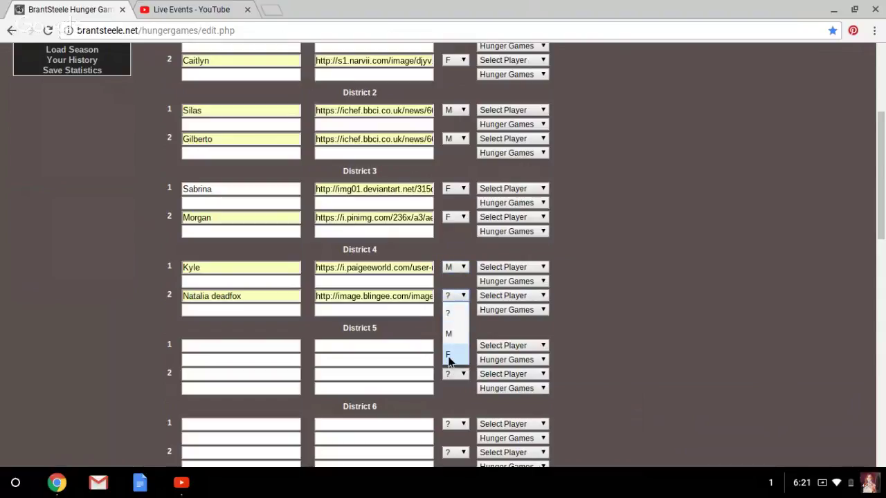
{"action": "left_click", "coordinate": [449, 355]}
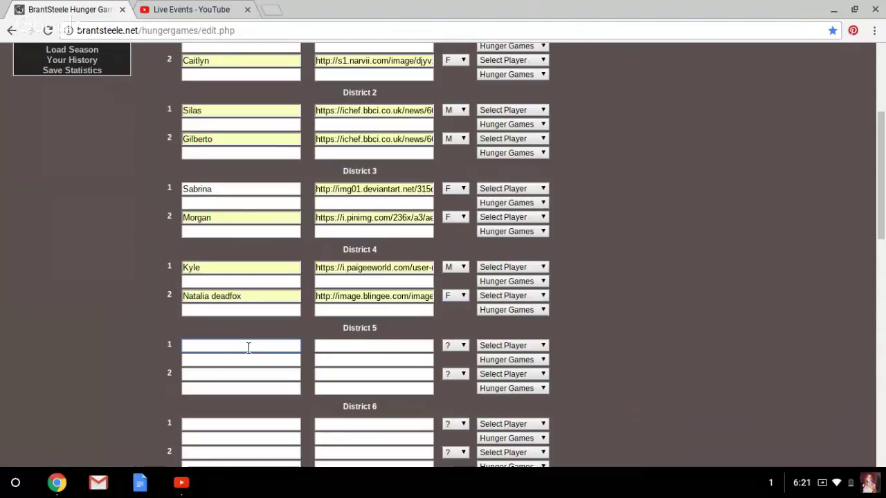
- Name District 5's tributes Ajusa and Natalia
{"action": "type", "text": "Ajusa"}
{"action": "left_click", "coordinate": [235, 360]}
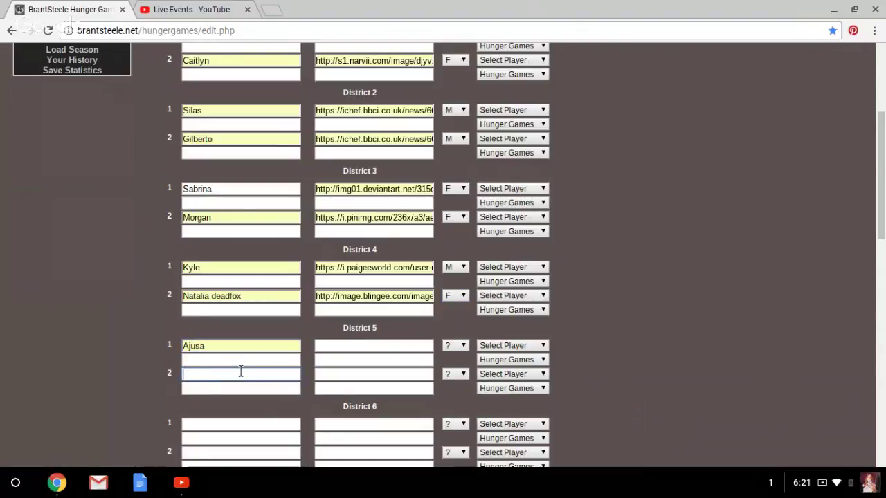
{"action": "type", "text": "Natalia"}
{"action": "left_click", "coordinate": [224, 391]}
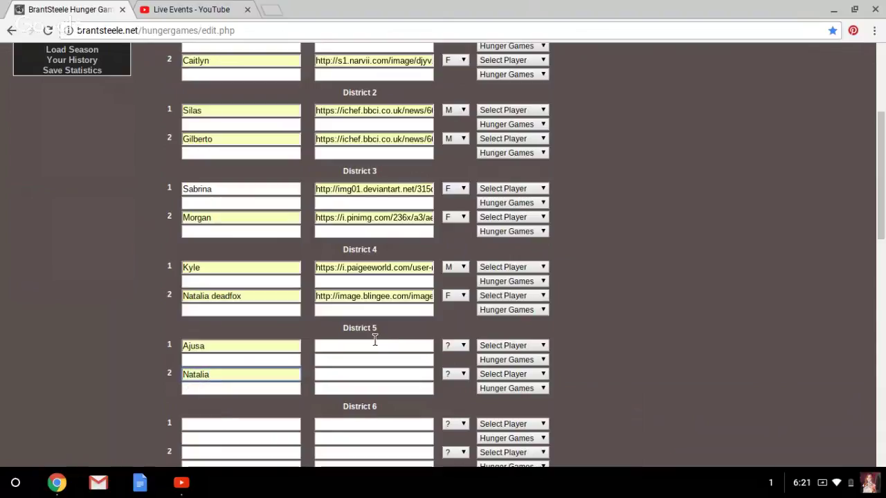
- Fill Ajusa's and Natalia's image links from the suggestions
{"action": "type", "text": "https://pbs.twimg.com/profile_i"}
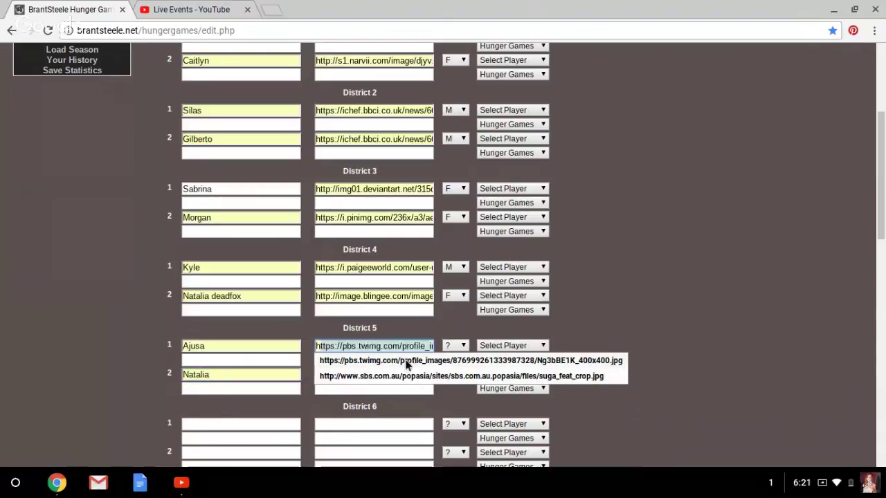
{"action": "left_click", "coordinate": [414, 361]}
{"action": "left_click", "coordinate": [392, 373]}
{"action": "type", "text": "https://yt3.ggpht.com/-KPjD0k"}
{"action": "left_click", "coordinate": [457, 389]}
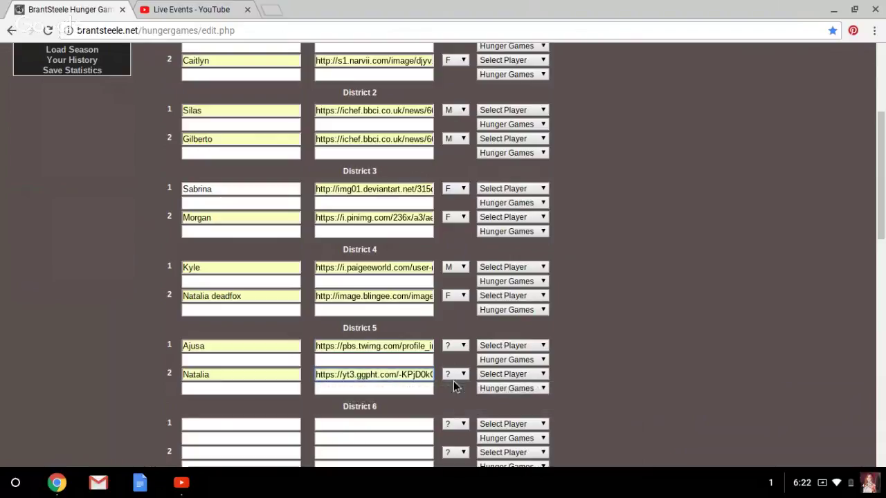
{"action": "left_click", "coordinate": [402, 374]}
{"action": "left_click", "coordinate": [465, 371]}
- Set both Natalia and Ajusa to female
{"action": "left_click", "coordinate": [464, 374]}
{"action": "left_click", "coordinate": [453, 434]}
{"action": "left_click", "coordinate": [452, 349]}
{"action": "left_click", "coordinate": [451, 405]}
- Add K8 pretzel as District 6's first tribute with a suggested image link
{"action": "left_click", "coordinate": [239, 423]}
{"action": "type", "text": "K8 pretzel"}
{"action": "left_click", "coordinate": [229, 438]}
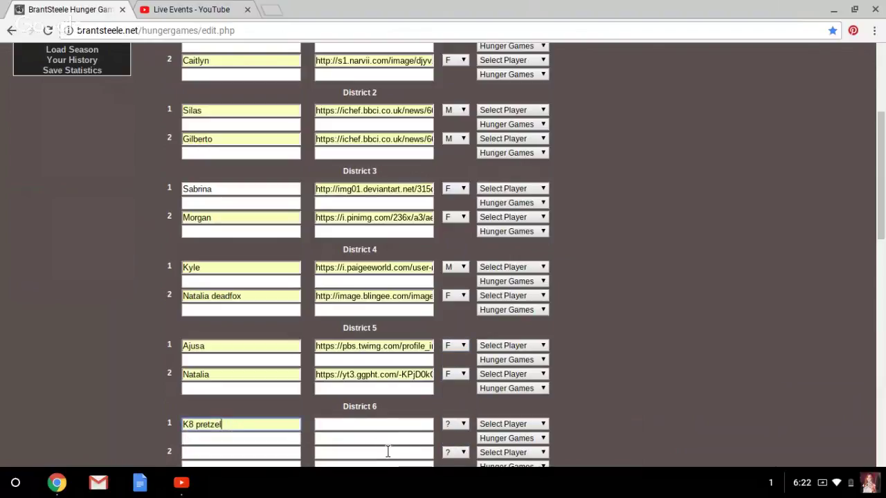
{"action": "left_click", "coordinate": [383, 424]}
{"action": "type", "text": "https://yt3.ggpht.com/-nh_ESJj"}
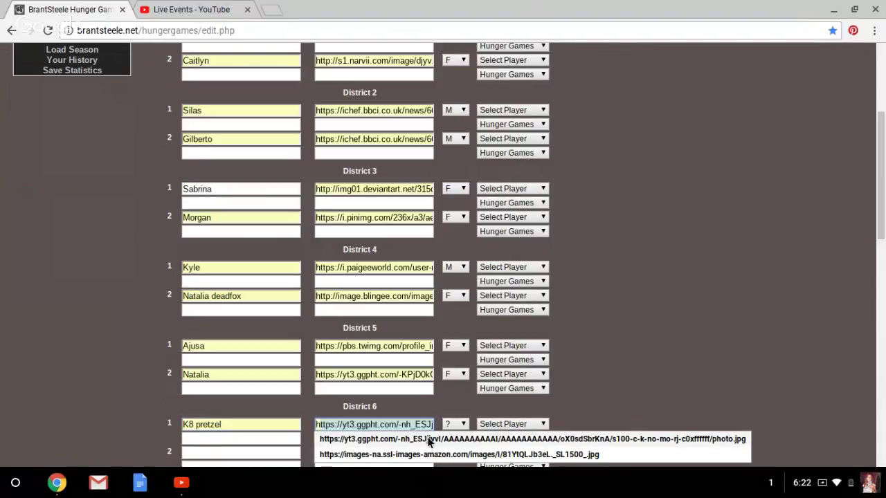
{"action": "left_click", "coordinate": [429, 440]}
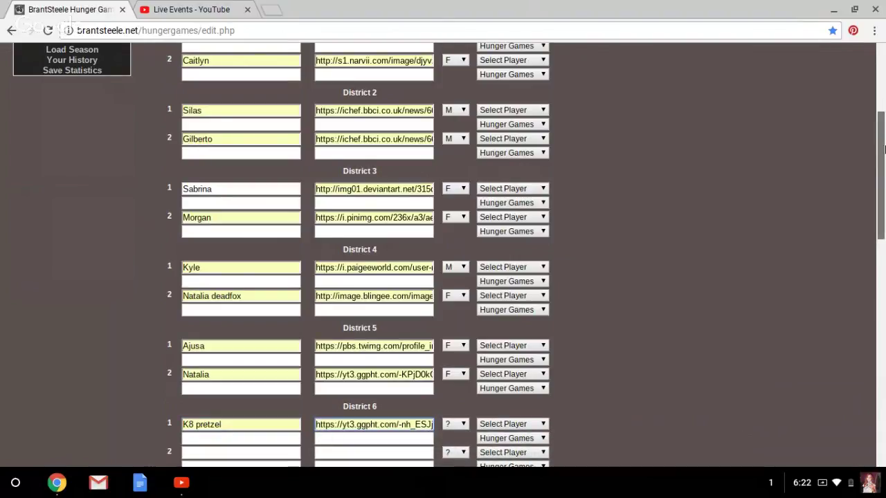
- Add Celeste as District 6's second tribute with a suggested image link
{"action": "left_click_drag", "start_coordinate": [883, 120], "coordinate": [884, 208]}
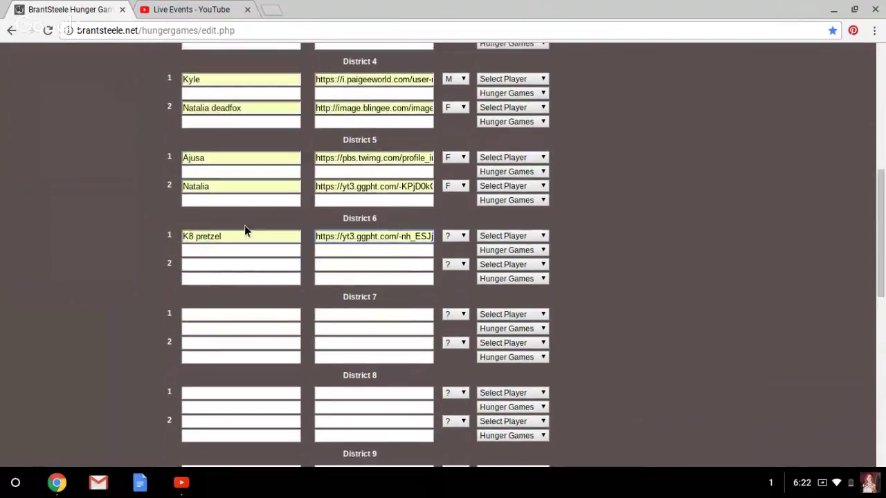
{"action": "type", "text": "Celeste"}
{"action": "left_click", "coordinate": [236, 278]}
{"action": "left_click", "coordinate": [322, 265]}
{"action": "type", "text": "http://pm1.narvii.com/6443/148"}
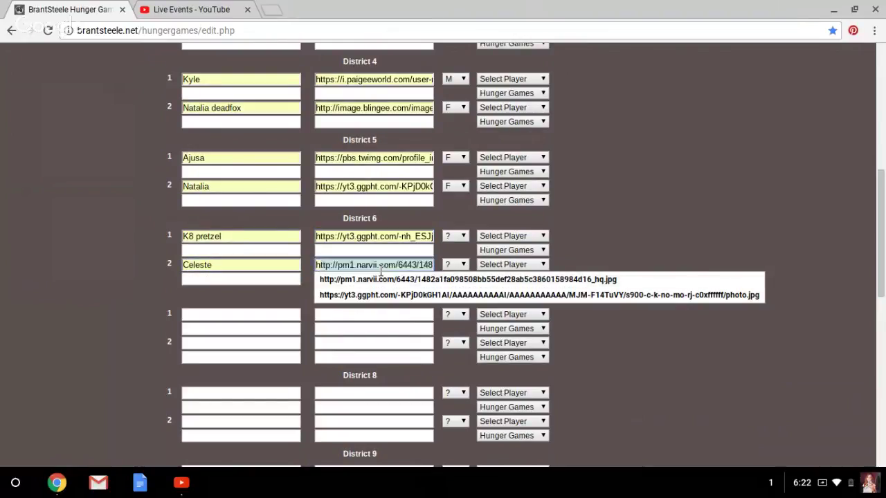
{"action": "left_click", "coordinate": [384, 280]}
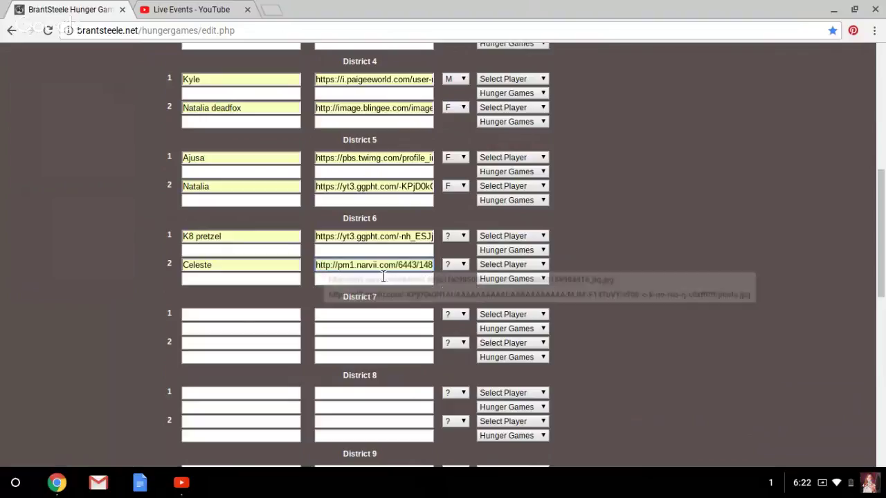
- Name District 7's first tribute Sophia; add kawaii art and ragdoll kitten image links
{"action": "left_click", "coordinate": [241, 317]}
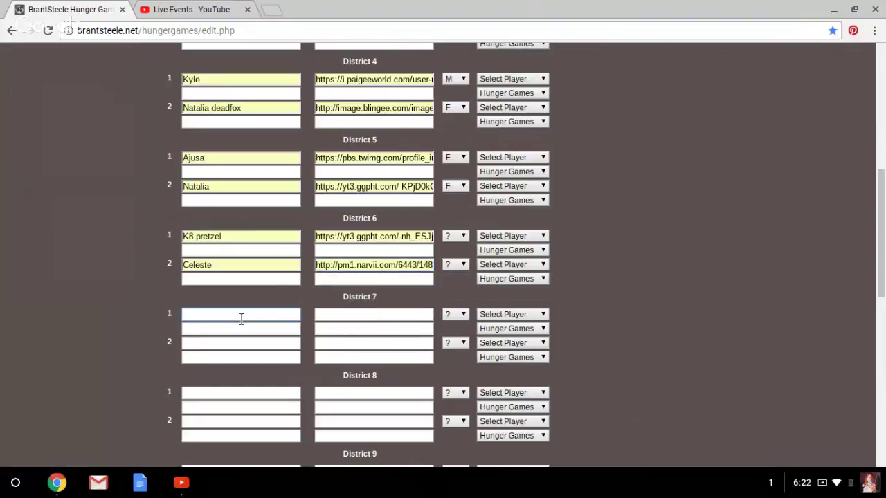
{"action": "type", "text": "Is"}
{"action": "left_click", "coordinate": [228, 329]}
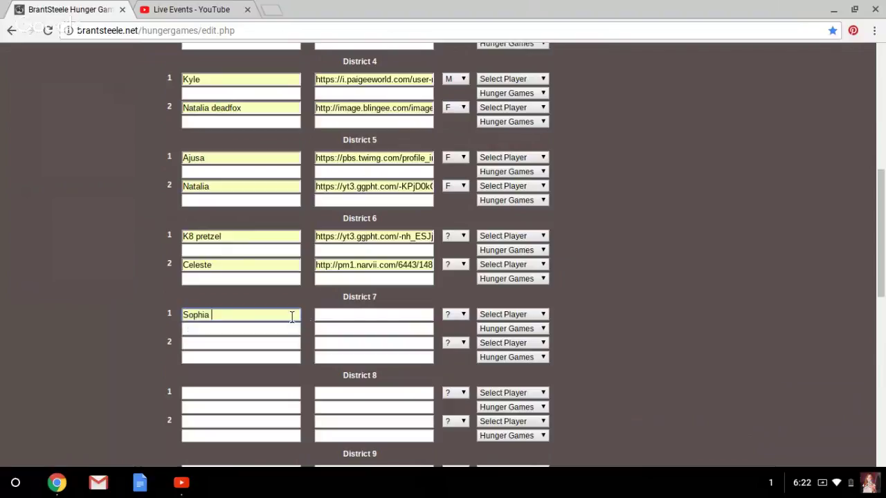
{"action": "left_click", "coordinate": [321, 315]}
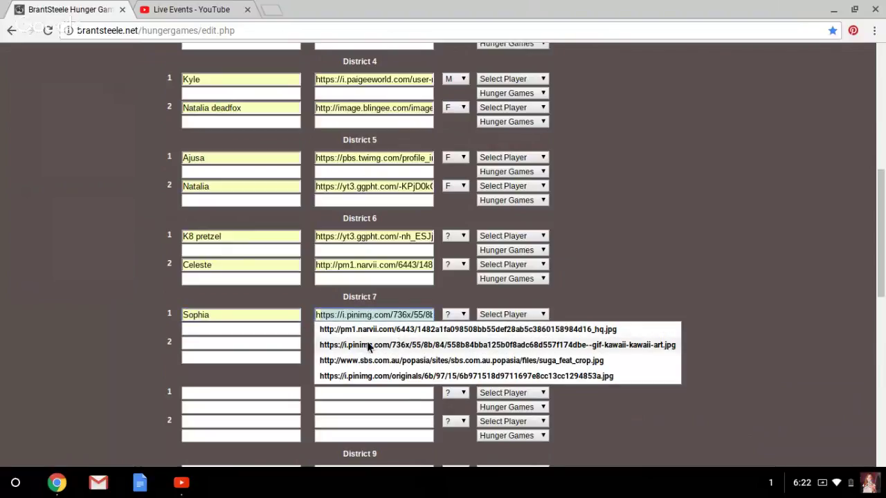
{"action": "left_click", "coordinate": [369, 347]}
{"action": "left_click", "coordinate": [354, 342]}
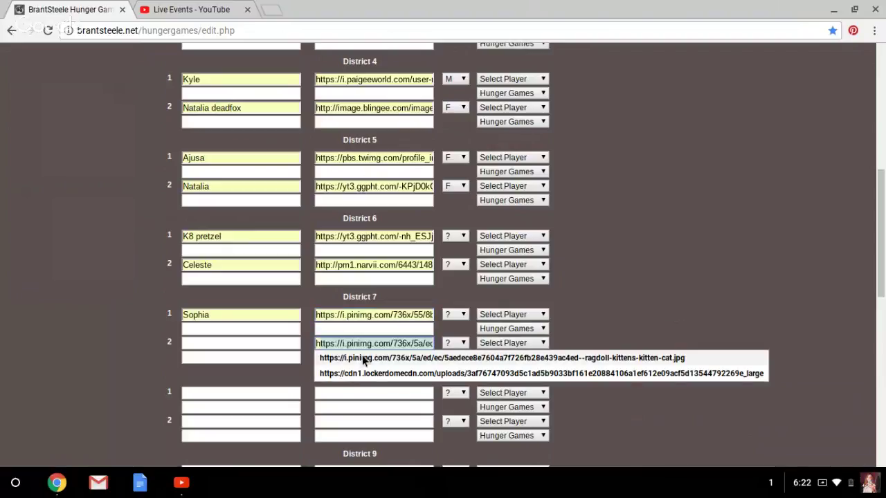
{"action": "left_click", "coordinate": [379, 359]}
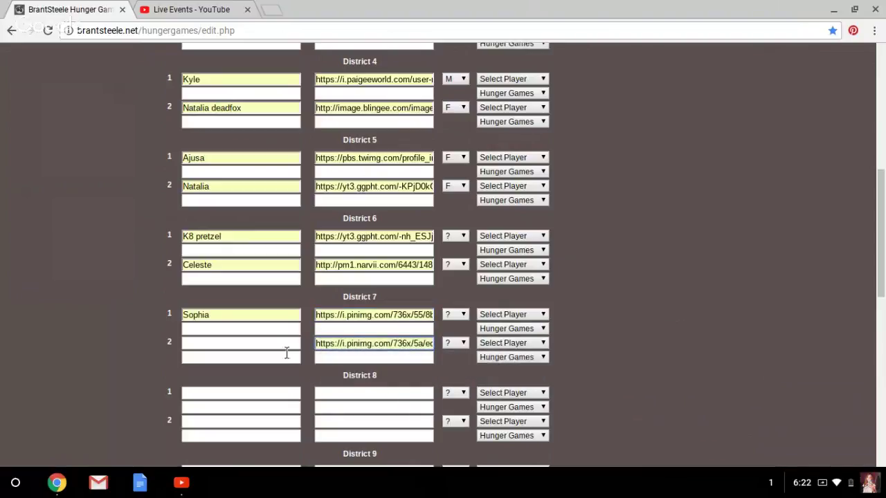
{"action": "left_click", "coordinate": [374, 316]}
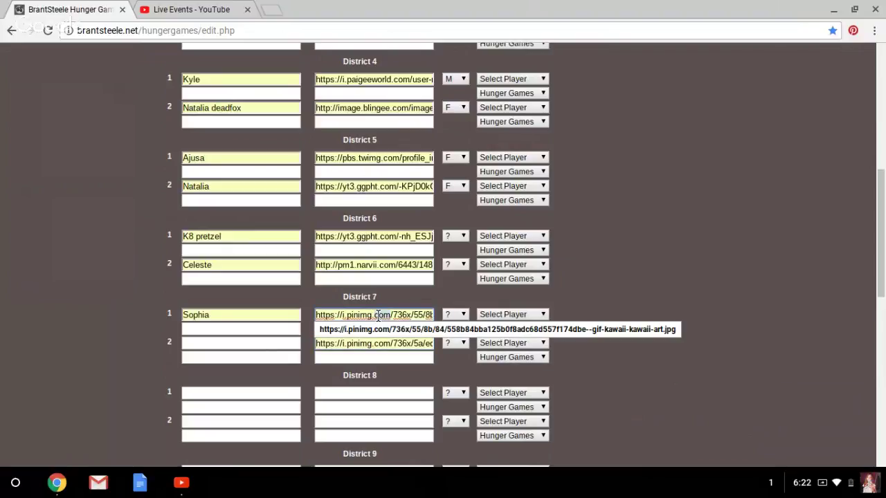
- Name District 7's second tribute Lily
{"action": "left_click", "coordinate": [252, 342]}
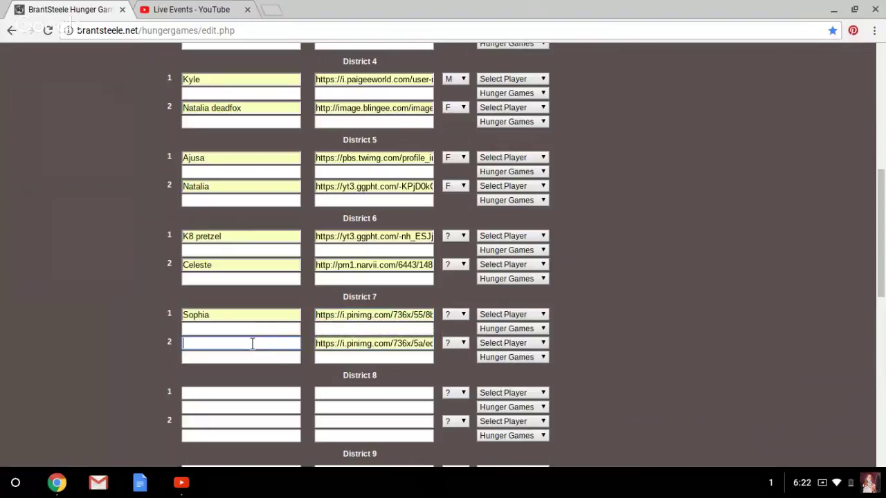
{"action": "type", "text": "Lily"}
{"action": "left_click", "coordinate": [239, 359]}
{"action": "left_click_drag", "start_coordinate": [885, 247], "coordinate": [885, 292]}
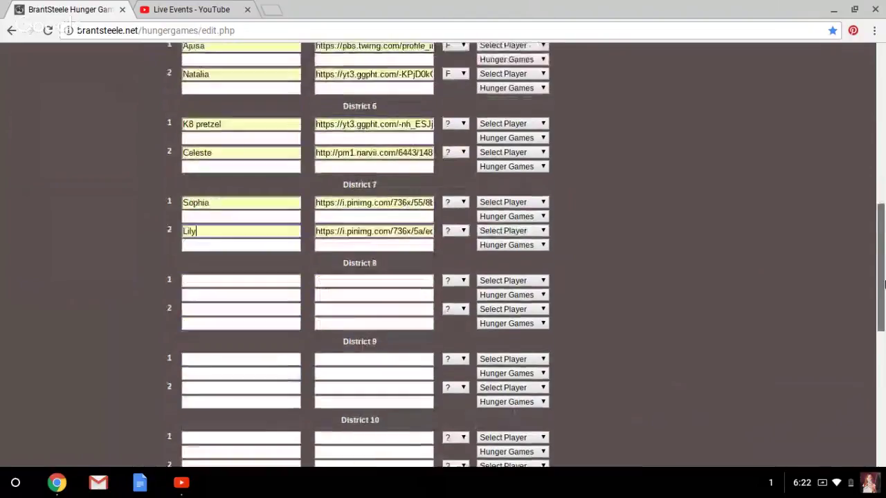
{"action": "scroll", "coordinate": [857, 315], "scroll_direction": "down", "scroll_amount": 1}
- Name District 8's tributes K8 mental prism and groominati
{"action": "left_click", "coordinate": [263, 208]}
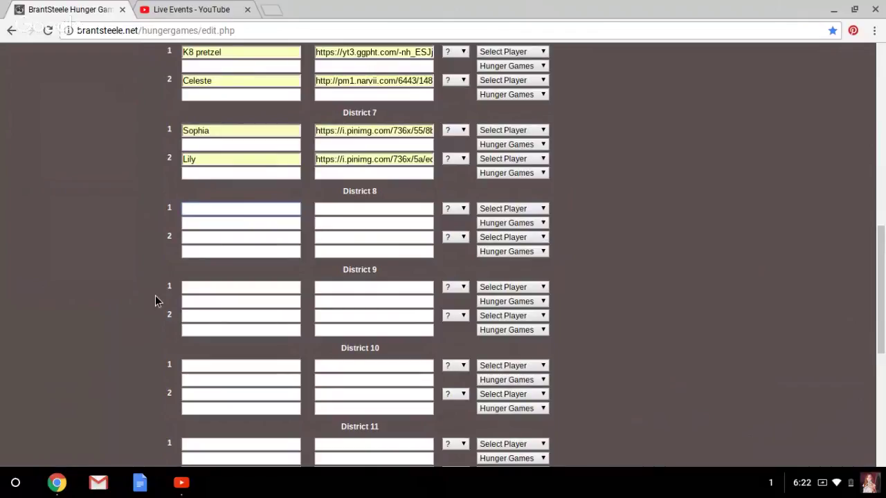
{"action": "type", "text": "K8 mental prism"}
{"action": "left_click", "coordinate": [221, 229]}
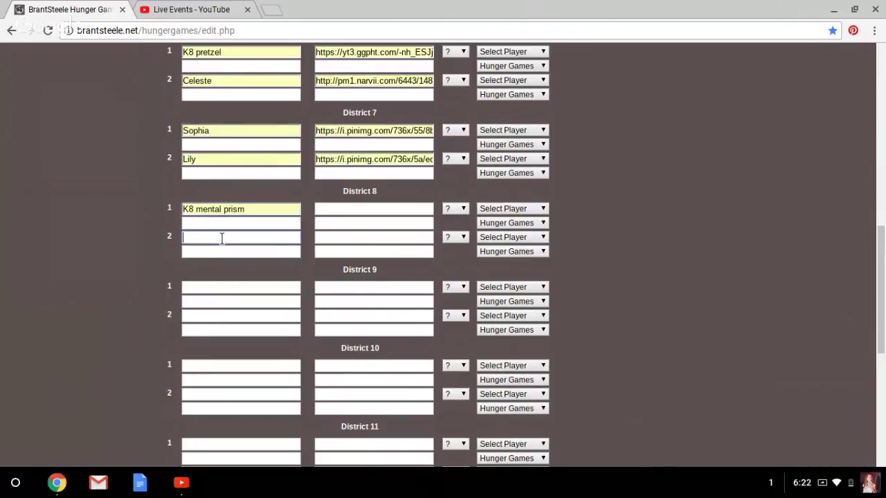
{"action": "type", "text": "groominati"}
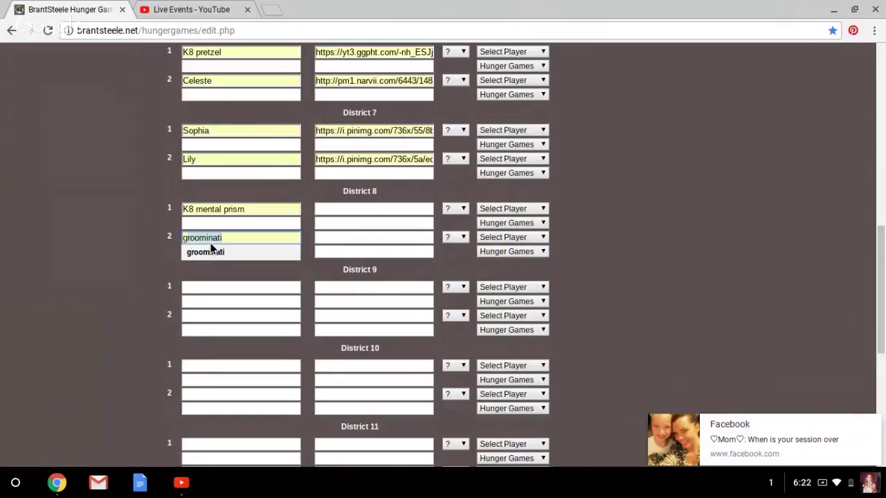
{"action": "left_click", "coordinate": [216, 253]}
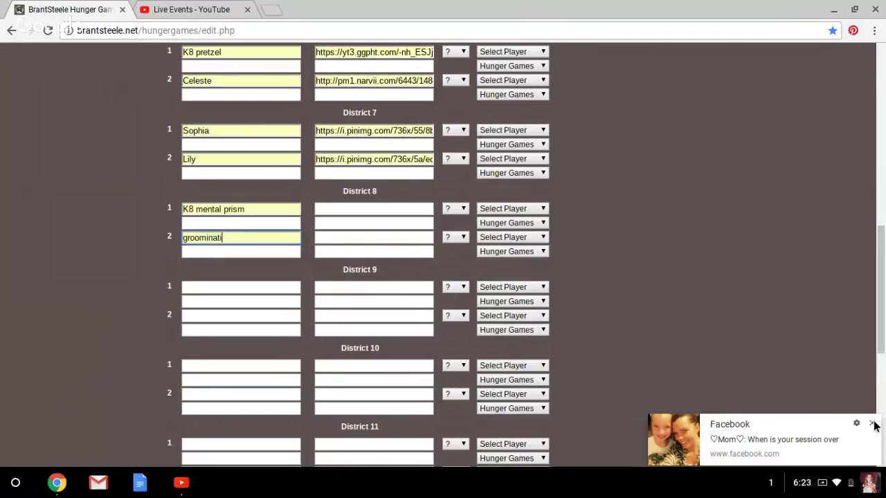
- Close the Facebook notification popup in the bottom-right corner
{"action": "left_click", "coordinate": [872, 424]}
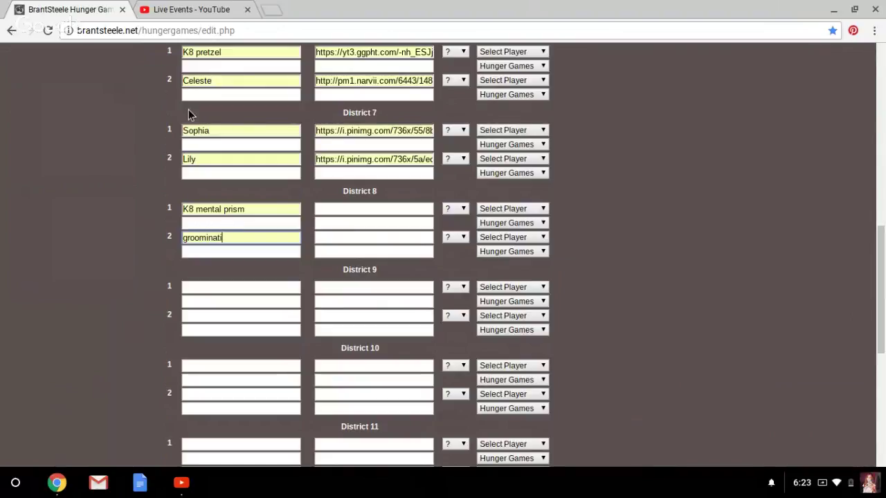
- Give groominati a suggested image link and K8 mental prism the redbubble image link
{"action": "left_click", "coordinate": [349, 234]}
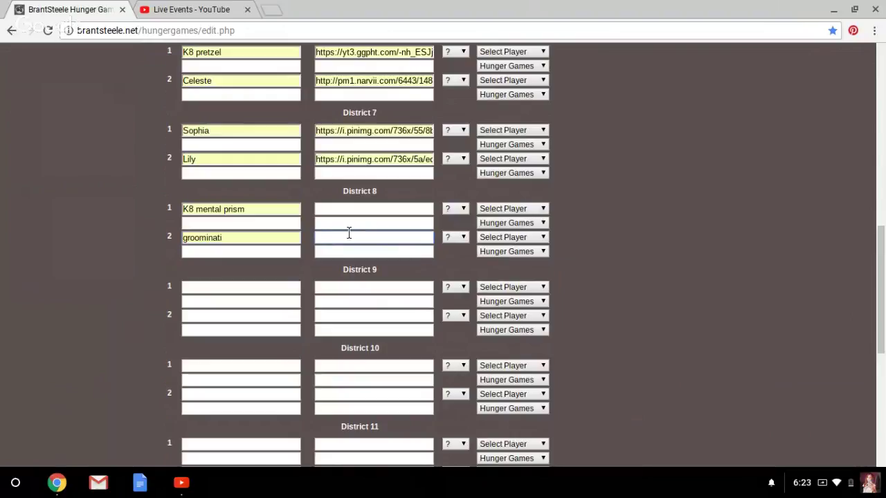
{"action": "type", "text": "h"}
{"action": "key", "text": "Down"}
{"action": "key", "text": "Down"}
{"action": "key", "text": "Up"}
{"action": "key", "text": "Return"}
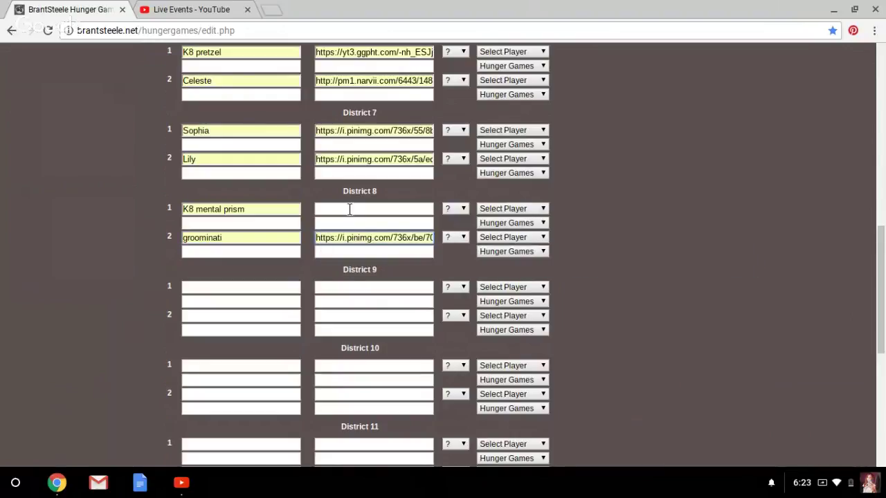
{"action": "left_click", "coordinate": [349, 209]}
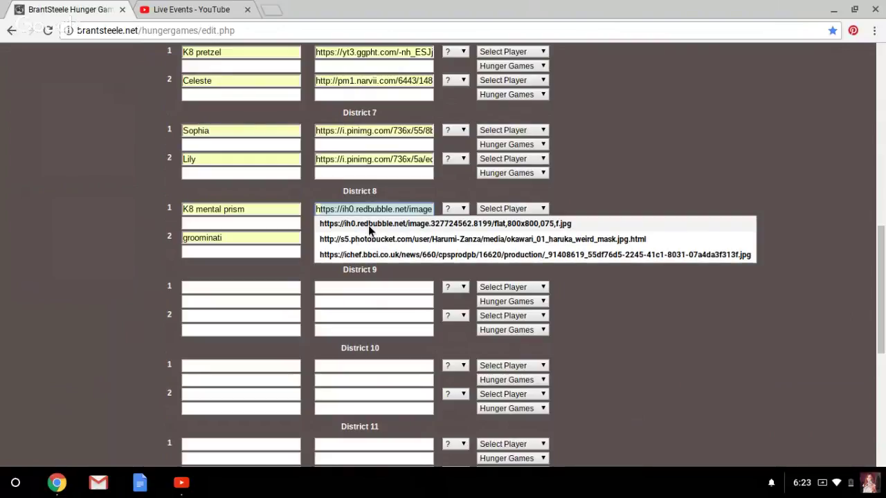
{"action": "left_click", "coordinate": [374, 225]}
- Set District 8 genders: K8 mental prism female, groominati male
{"action": "left_click", "coordinate": [460, 209]}
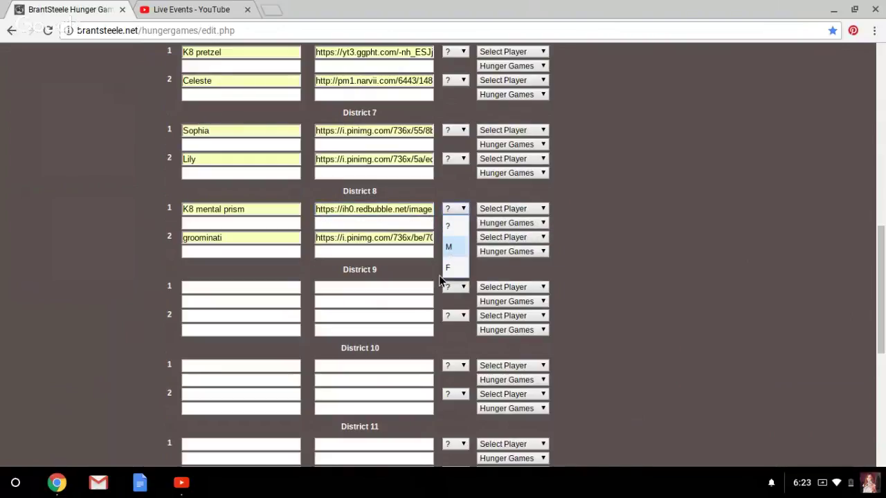
{"action": "left_click", "coordinate": [450, 269]}
{"action": "left_click", "coordinate": [455, 238]}
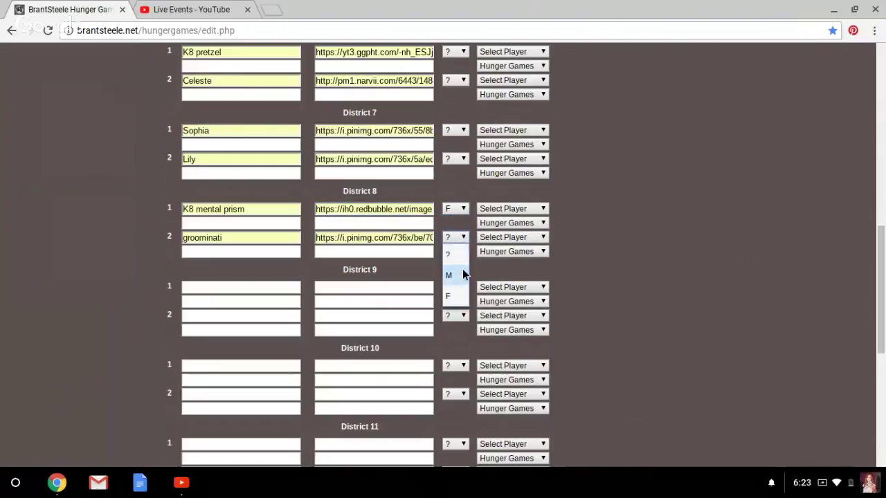
{"action": "left_click", "coordinate": [454, 261]}
- Mark Sophia, Lily, K8 pretzel and Celeste as female
{"action": "left_click", "coordinate": [460, 130]}
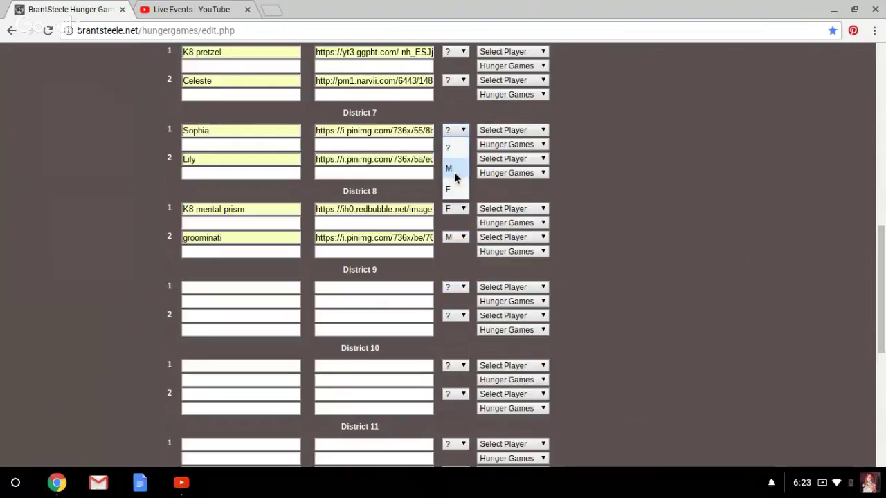
{"action": "left_click", "coordinate": [454, 183]}
{"action": "left_click", "coordinate": [454, 159]}
{"action": "left_click", "coordinate": [446, 218]}
{"action": "left_click", "coordinate": [456, 52]}
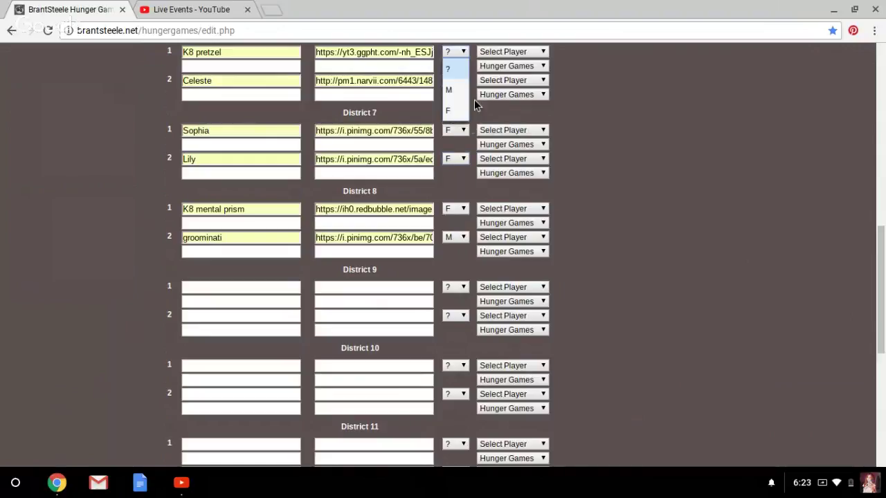
{"action": "left_click", "coordinate": [449, 113]}
{"action": "left_click", "coordinate": [451, 80]}
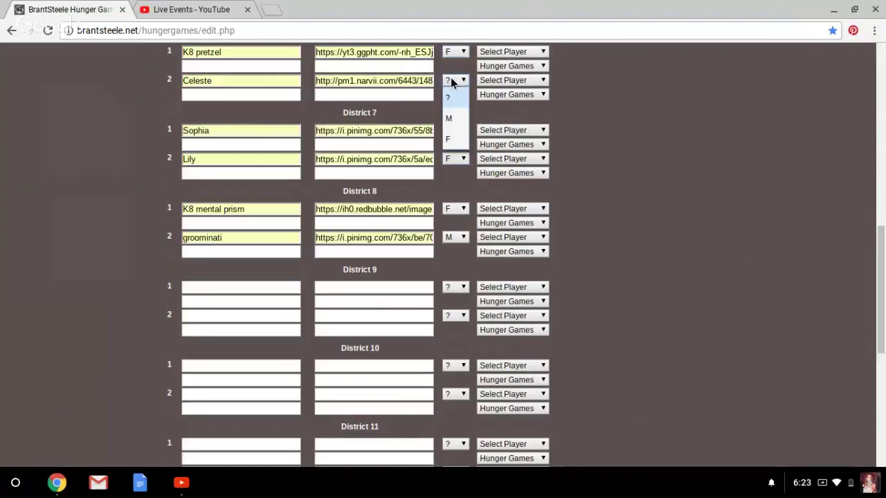
{"action": "left_click", "coordinate": [463, 141]}
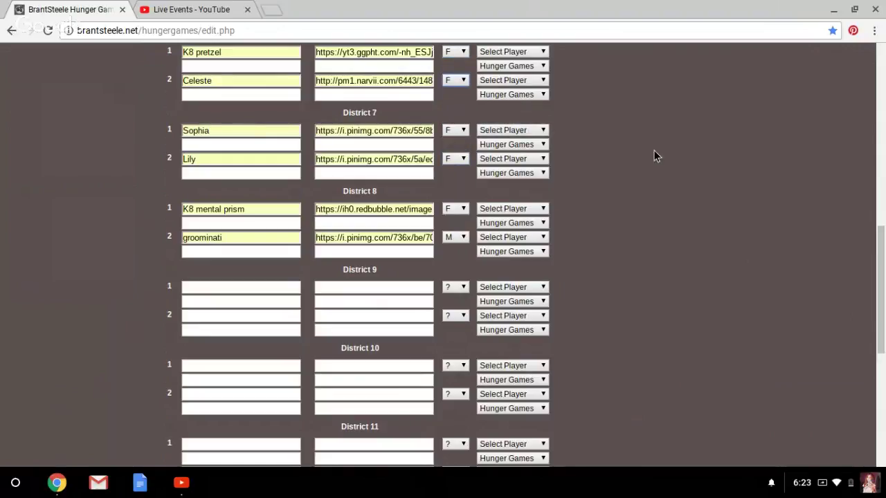
{"action": "mouse_move", "coordinate": [883, 330]}
{"action": "left_mouse_down"}
{"action": "mouse_move", "coordinate": [865, 293]}
{"action": "mouse_move", "coordinate": [875, 373]}
{"action": "mouse_move", "coordinate": [855, 344]}
{"action": "left_mouse_up"}
{"action": "left_click", "coordinate": [240, 241]}
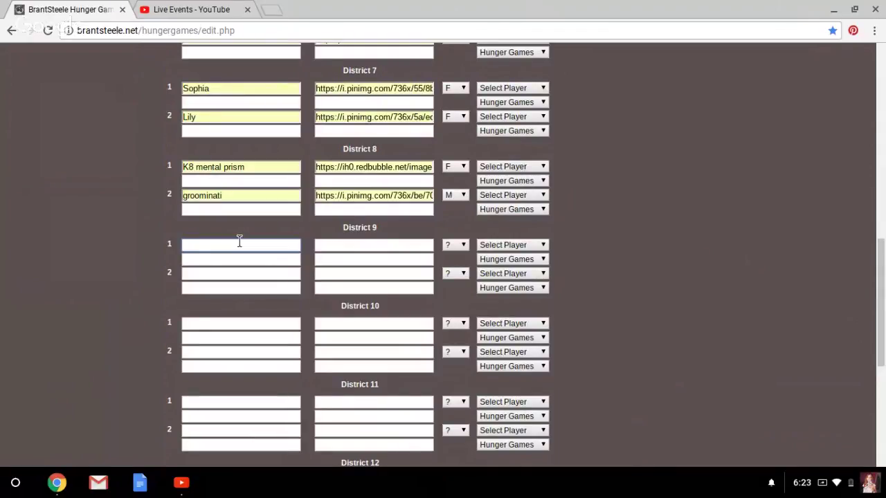
- Clear District 9's first name field and enter Jeremy as District 10's first tribute
{"action": "type", "text": "z"}
{"action": "key", "text": "BackSpace"}
{"action": "type", "text": "k"}
{"action": "key", "text": "BackSpace"}
{"action": "left_click", "coordinate": [201, 320]}
{"action": "type", "text": "j"}
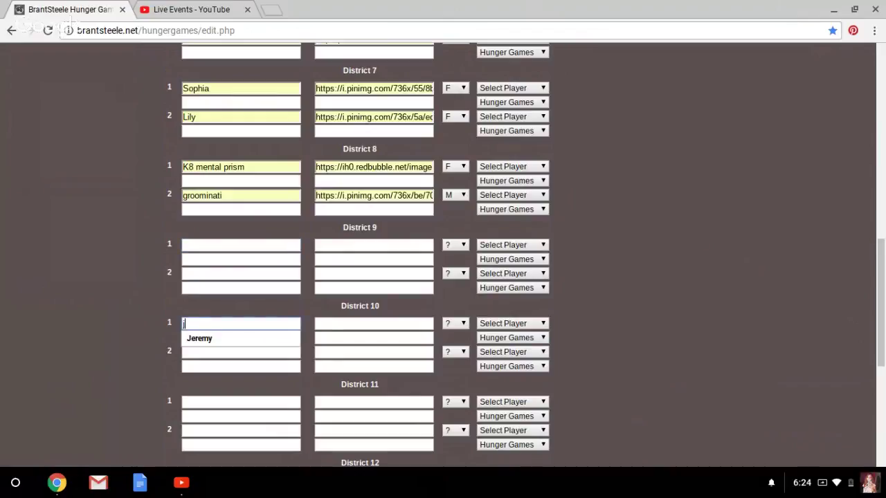
{"action": "left_click", "coordinate": [204, 336]}
- Enter Zelda and Sofa for District 11 and Harrison as District 10's second tribute
{"action": "left_click", "coordinate": [226, 245]}
{"action": "type", "text": "z"}
{"action": "left_click", "coordinate": [217, 403]}
{"action": "type", "text": "z"}
{"action": "left_click", "coordinate": [222, 418]}
{"action": "left_click", "coordinate": [197, 353]}
{"action": "type", "text": "h"}
{"action": "left_click", "coordinate": [202, 367]}
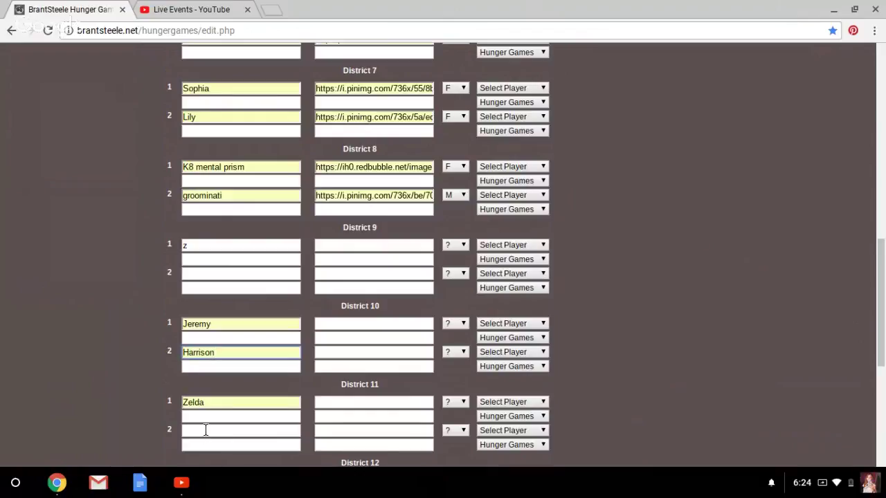
{"action": "left_click", "coordinate": [205, 430]}
{"action": "type", "text": "s"}
{"action": "left_click", "coordinate": [207, 446]}
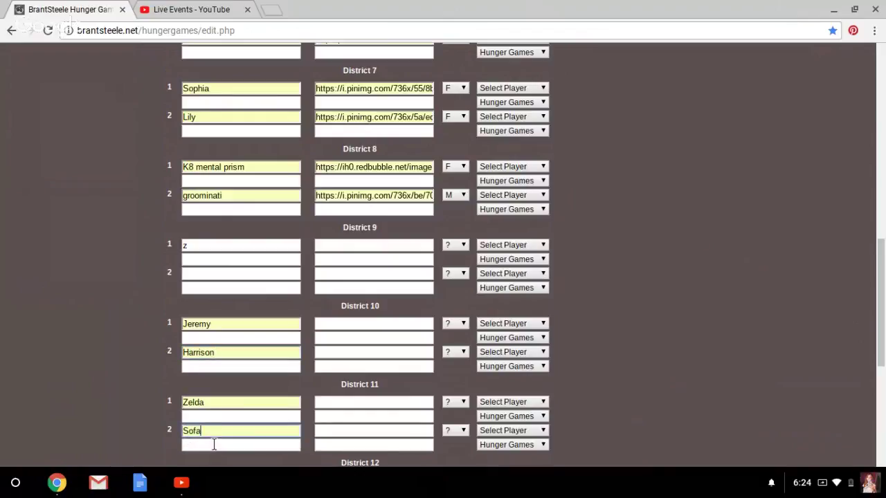
- Give Sofa the deviantart image URL and Zelda the zerochan image URL
{"action": "left_click", "coordinate": [324, 429]}
{"action": "type", "text": "h"}
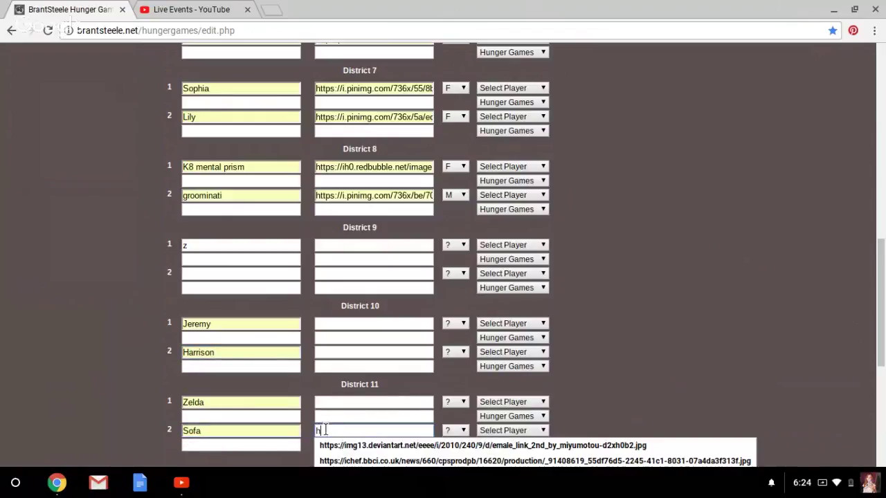
{"action": "left_click", "coordinate": [337, 445]}
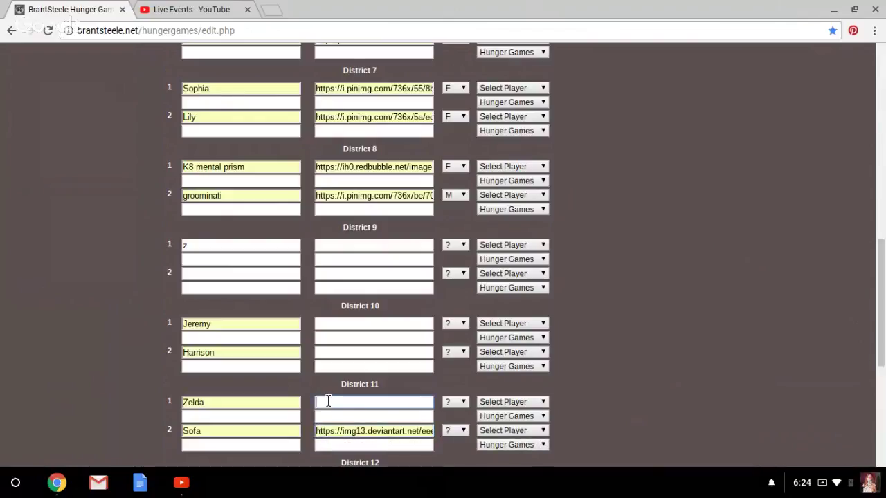
{"action": "left_click", "coordinate": [321, 402]}
{"action": "left_click", "coordinate": [338, 417]}
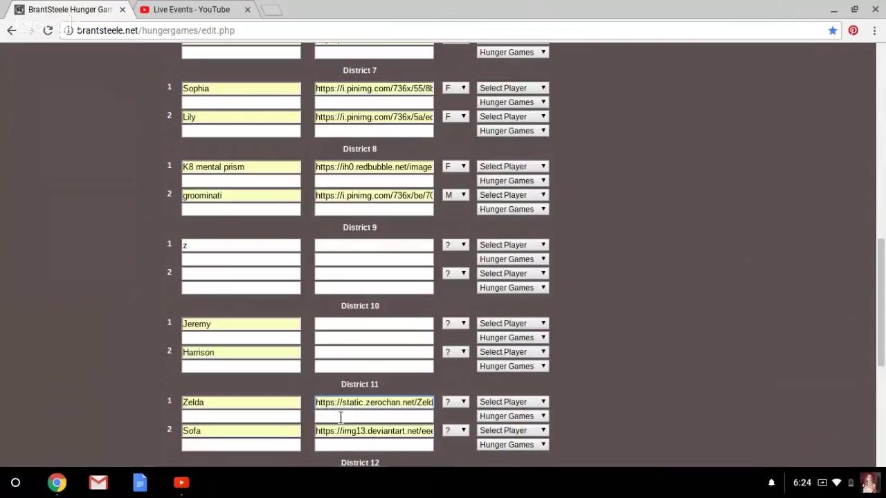
- Give Harrison a deviantart image URL and Jeremy the bbci image URL
{"action": "left_click", "coordinate": [338, 352]}
{"action": "left_click", "coordinate": [352, 367]}
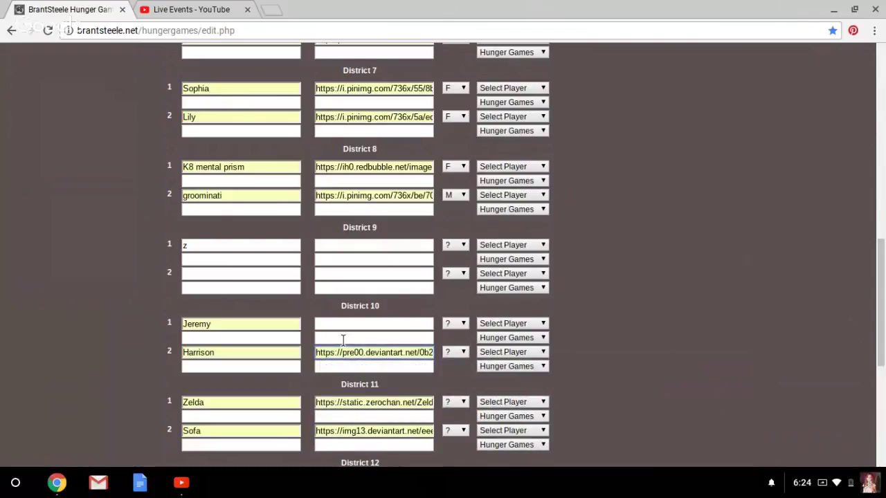
{"action": "key", "text": "BackSpace"}
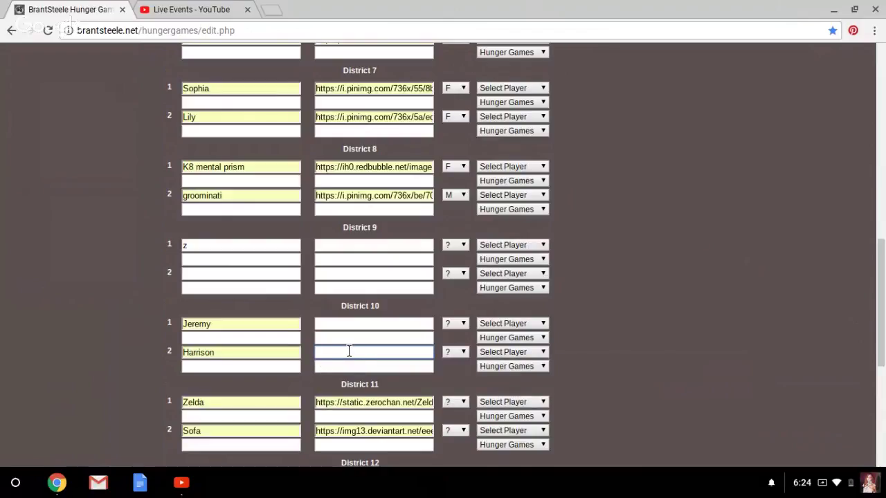
{"action": "left_click", "coordinate": [348, 352]}
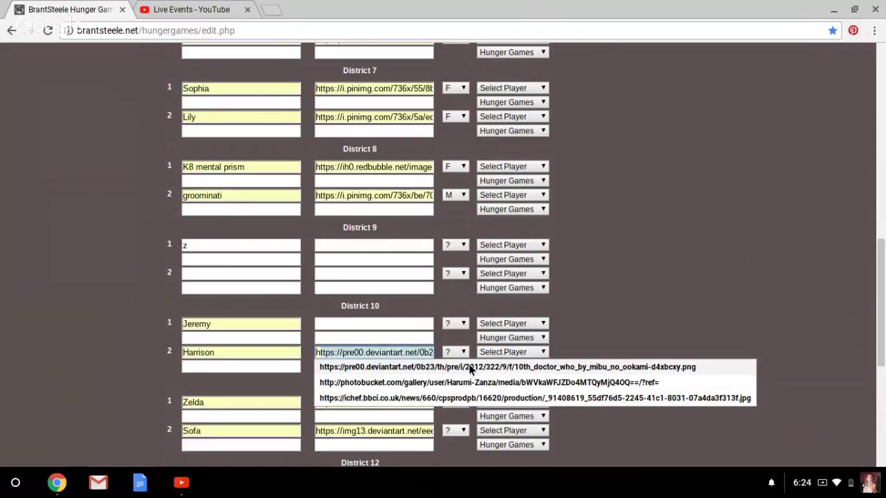
{"action": "left_click", "coordinate": [469, 367]}
{"action": "left_click", "coordinate": [347, 324]}
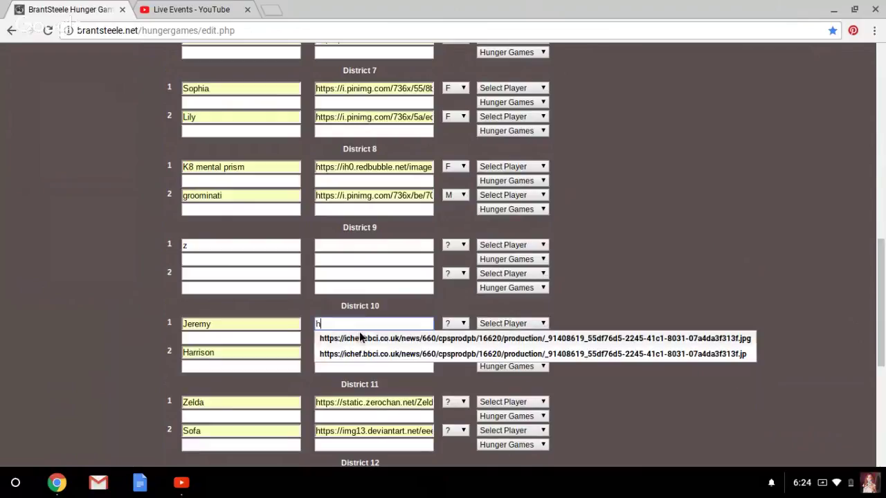
{"action": "left_click", "coordinate": [391, 354]}
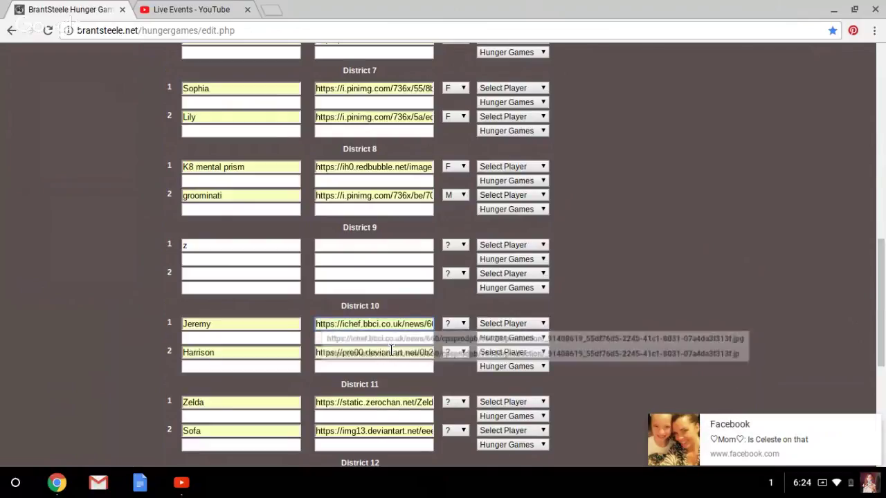
{"action": "left_click", "coordinate": [871, 425]}
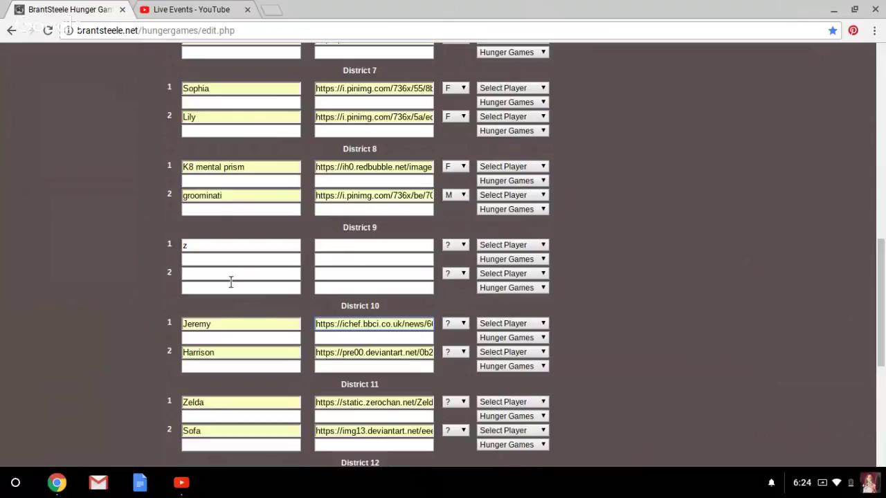
- Enter Faith and Bella as District 9's tributes
{"action": "left_click", "coordinate": [214, 247]}
{"action": "key", "text": "BackSpace"}
{"action": "type", "text": "F"}
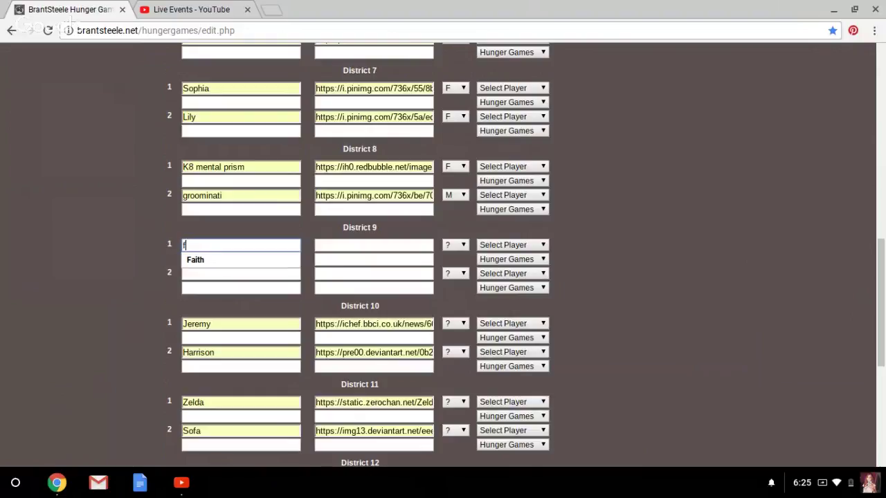
{"action": "left_click", "coordinate": [291, 263]}
{"action": "left_click", "coordinate": [250, 273]}
{"action": "type", "text": "B"}
{"action": "key", "text": "Down"}
{"action": "key", "text": "Return"}
- Give Faith the pinimg image URL and Bella the deviantart image URL
{"action": "left_click", "coordinate": [359, 244]}
{"action": "type", "text": "h"}
{"action": "key", "text": "Down"}
{"action": "key", "text": "Return"}
{"action": "left_click", "coordinate": [403, 272]}
{"action": "type", "text": "h"}
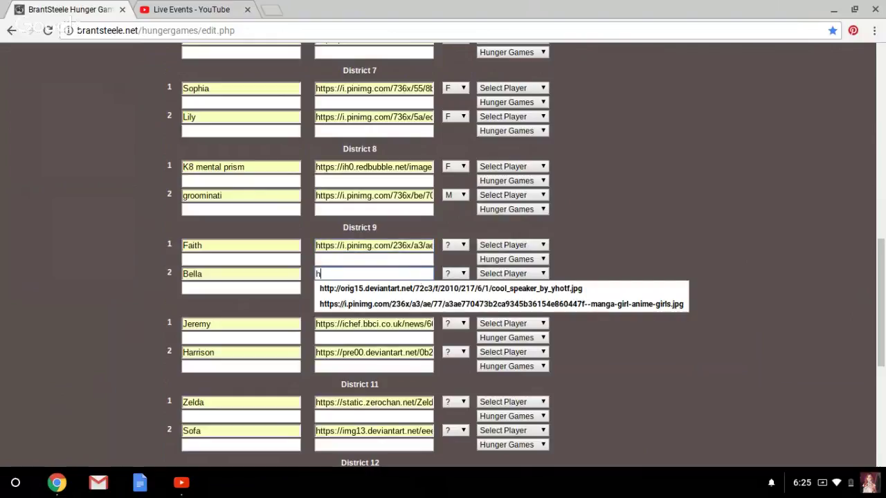
{"action": "left_click", "coordinate": [442, 289]}
- Set Faith, Bella, Zelda and Sofa female, and Jeremy and Harrison male
{"action": "left_click", "coordinate": [451, 245]}
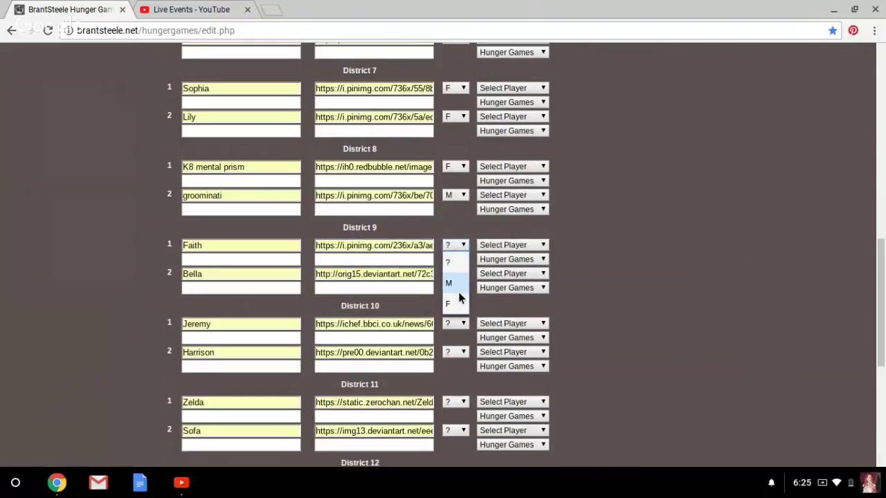
{"action": "left_click", "coordinate": [450, 304]}
{"action": "left_click", "coordinate": [451, 275]}
{"action": "left_click", "coordinate": [460, 332]}
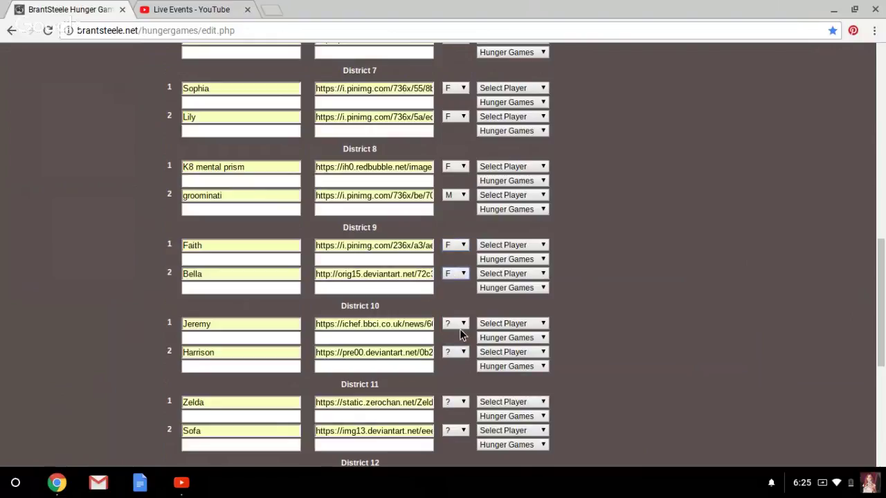
{"action": "left_click", "coordinate": [459, 323]}
{"action": "left_click", "coordinate": [459, 360]}
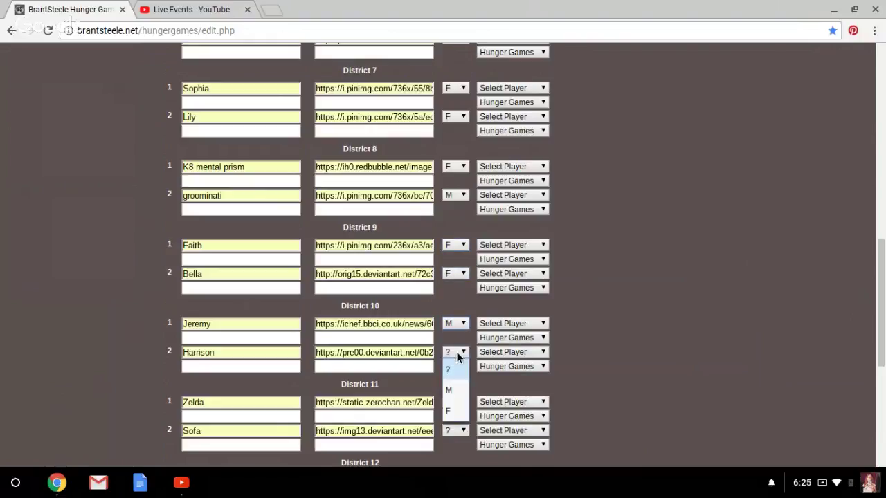
{"action": "left_click", "coordinate": [448, 391]}
{"action": "left_click", "coordinate": [450, 405]}
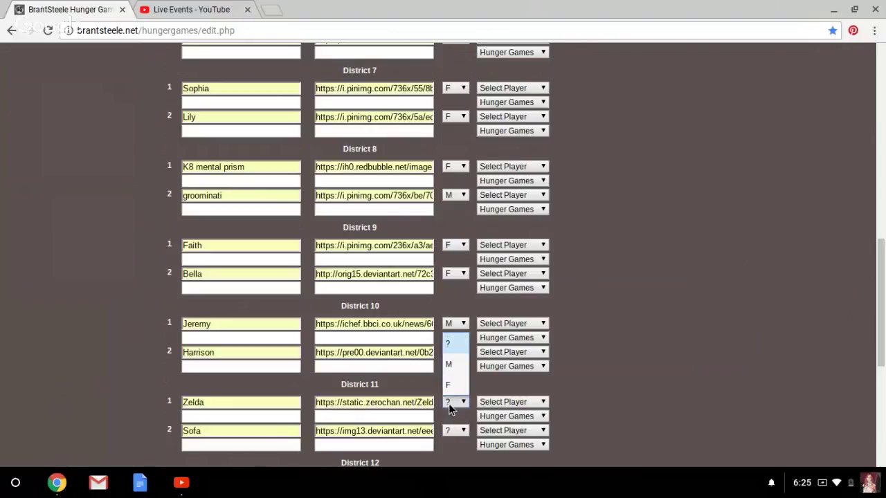
{"action": "left_click", "coordinate": [449, 385]}
{"action": "left_click", "coordinate": [455, 431]}
- Enter Shane and Nicholas as District 12's tributes
{"action": "mouse_move", "coordinate": [880, 342]}
{"action": "left_mouse_down"}
{"action": "mouse_move", "coordinate": [885, 261]}
{"action": "mouse_move", "coordinate": [876, 490]}
{"action": "left_mouse_up"}
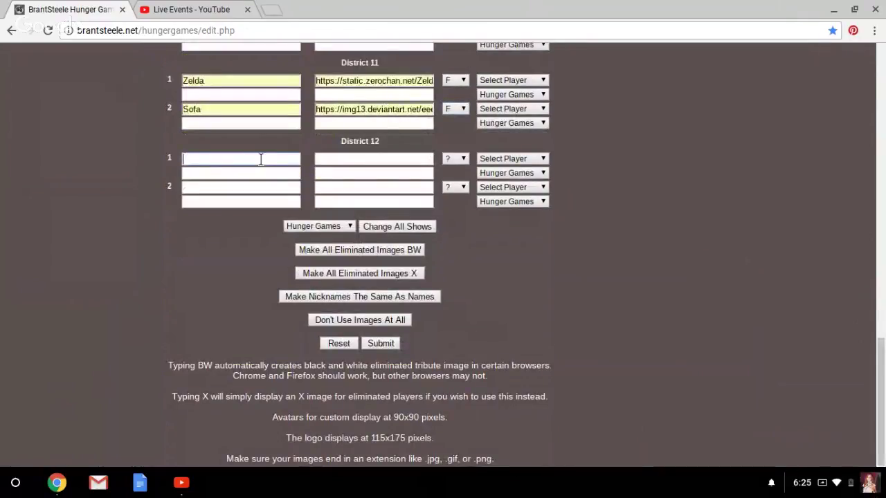
{"action": "left_click", "coordinate": [261, 157]}
{"action": "left_click", "coordinate": [209, 175]}
{"action": "type", "text": "n"}
{"action": "left_click", "coordinate": [201, 202]}
- Give Nicholas the deviantart image URL and Shane the pinimg image URL
{"action": "left_click", "coordinate": [334, 188]}
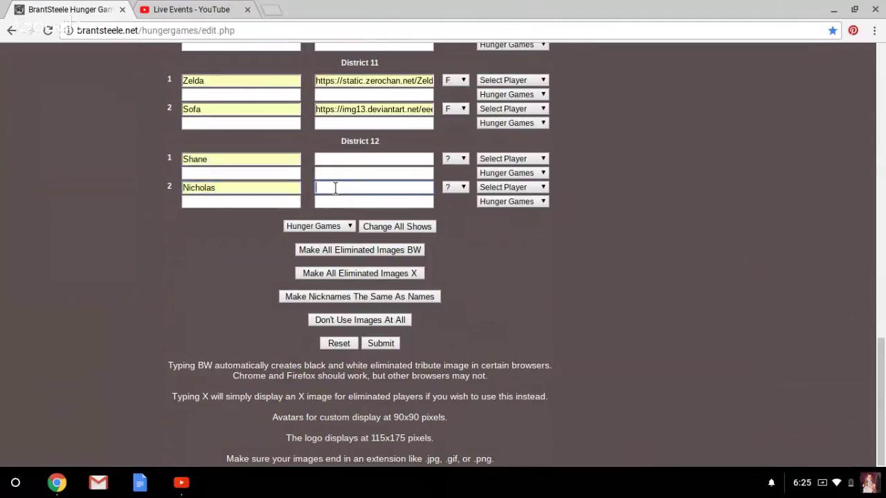
{"action": "type", "text": "h"}
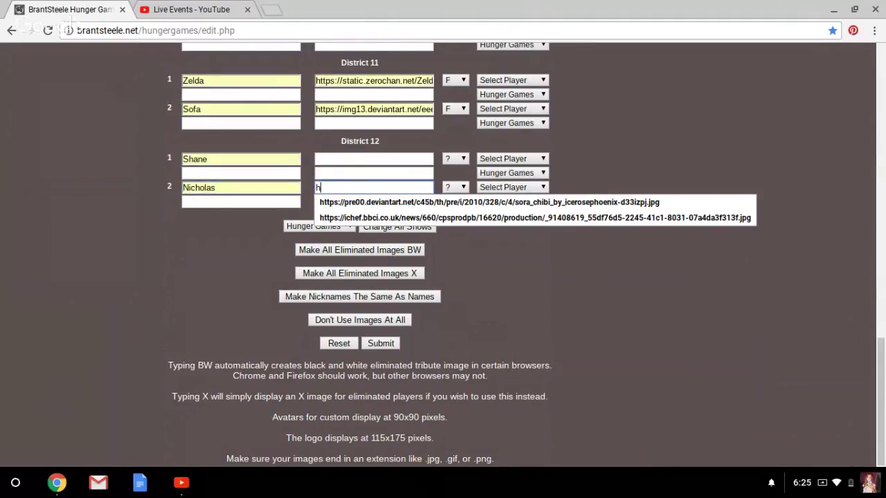
{"action": "left_click", "coordinate": [371, 201]}
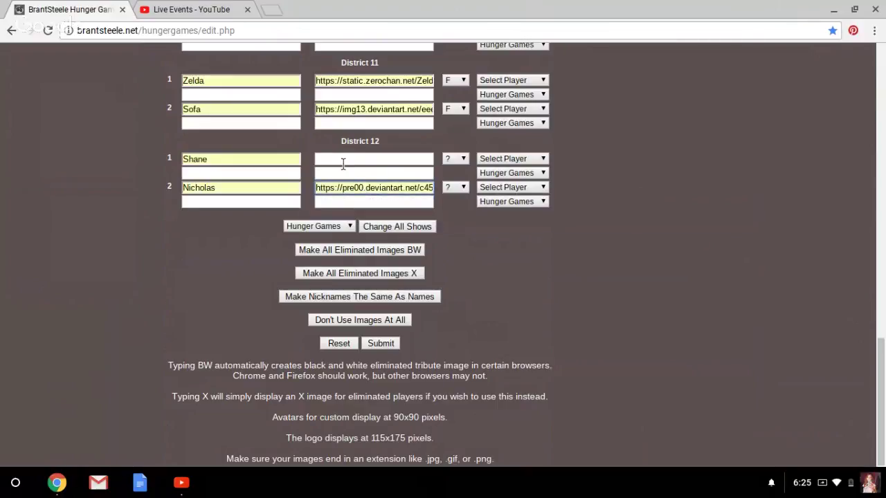
{"action": "left_click", "coordinate": [318, 160]}
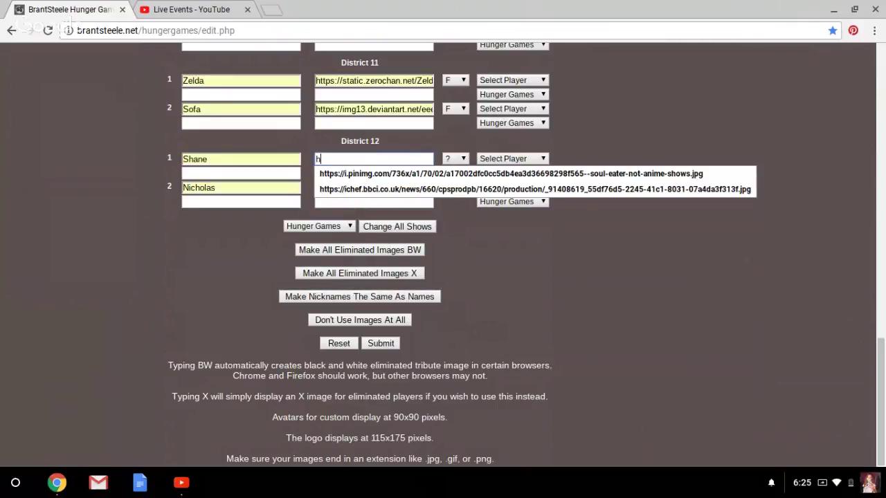
{"action": "left_click", "coordinate": [364, 175]}
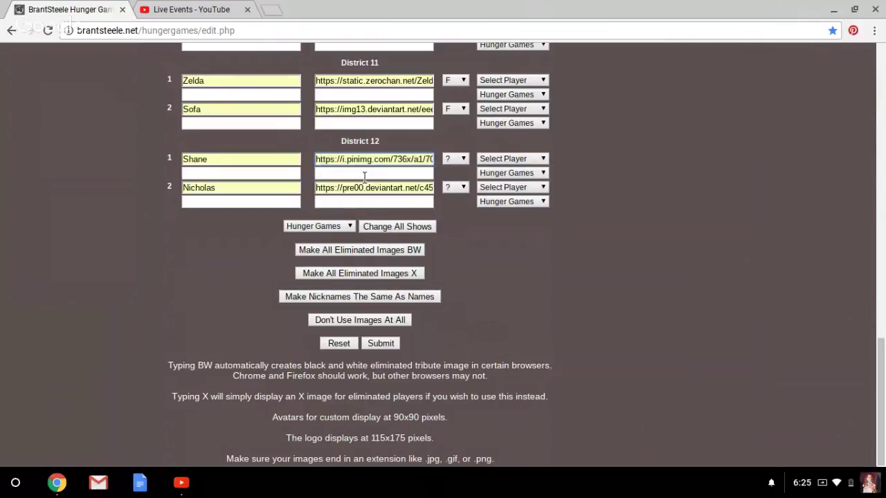
- Make eliminated images black-and-white, nicknames match names, Shane and Nicholas male, then submit the cast
{"action": "left_click", "coordinate": [371, 250]}
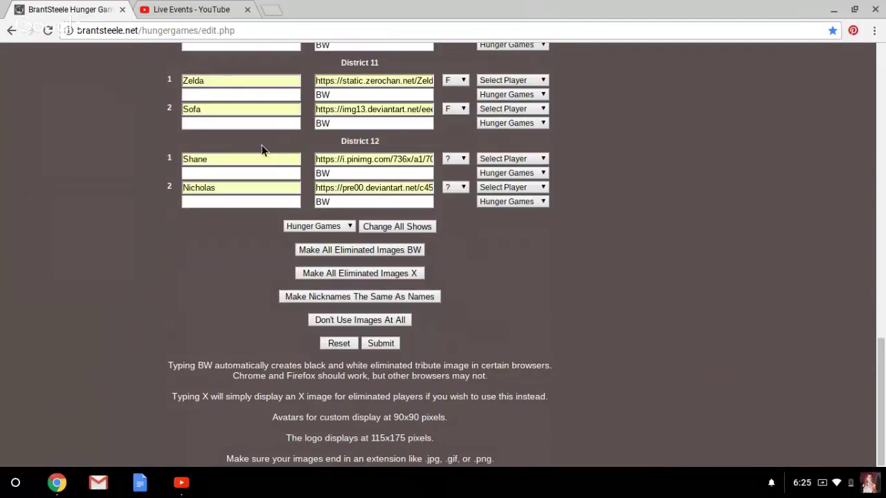
{"action": "left_click", "coordinate": [361, 297]}
{"action": "left_click", "coordinate": [461, 158]}
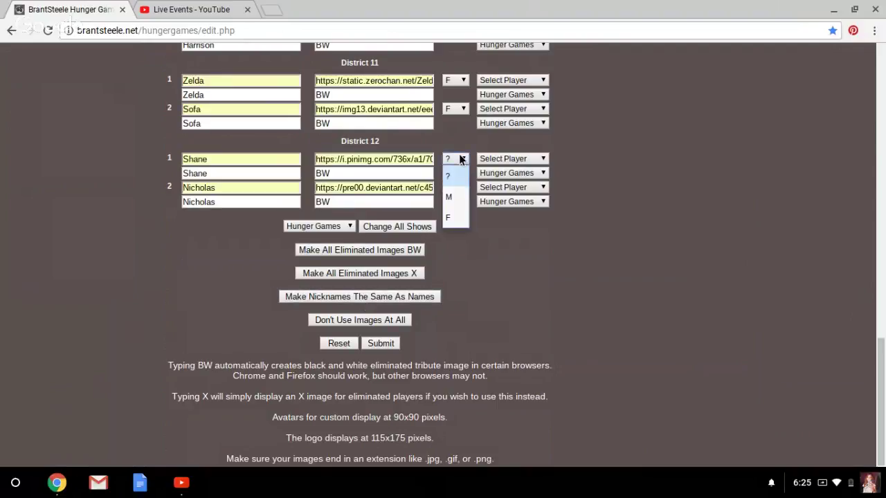
{"action": "left_click", "coordinate": [450, 197]}
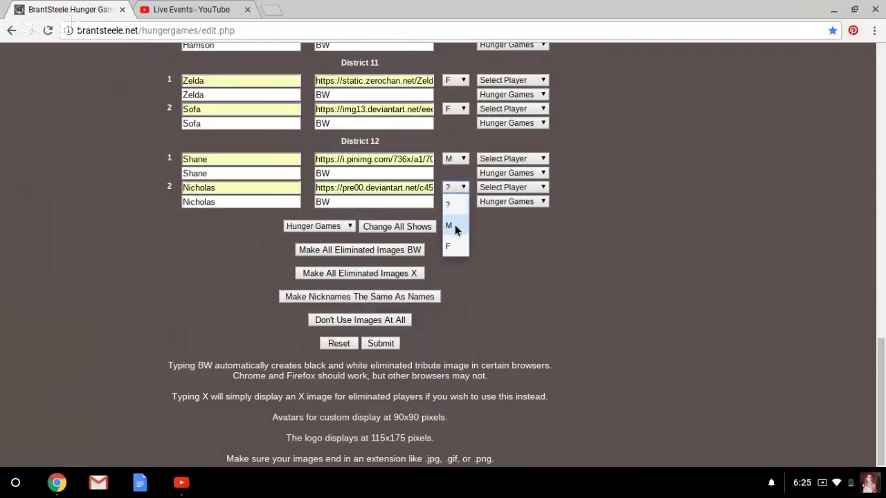
{"action": "left_click", "coordinate": [450, 226]}
{"action": "left_click", "coordinate": [380, 344]}
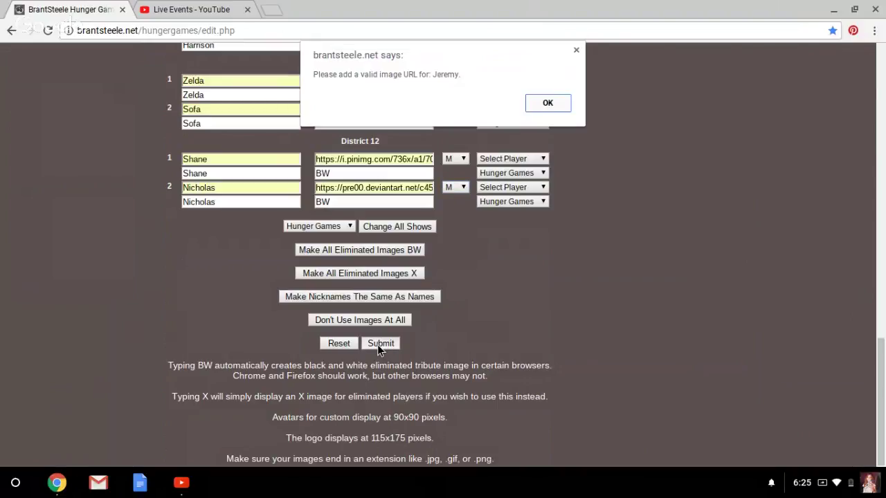
{"action": "left_click", "coordinate": [542, 104]}
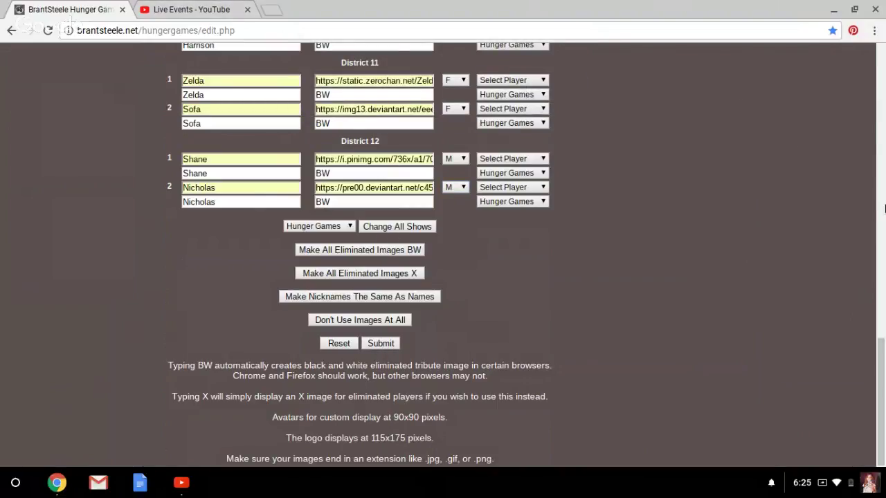
- Delete Jeremy's existing image link from the cast list
{"action": "left_click", "coordinate": [882, 209]}
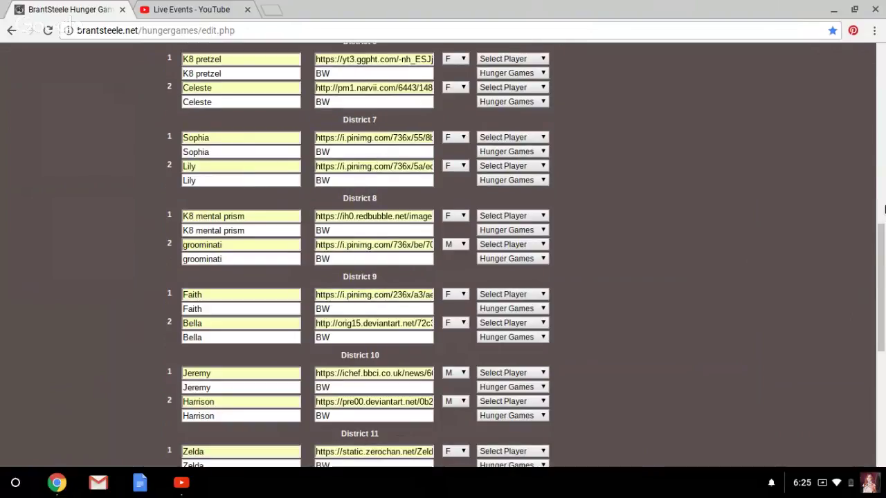
{"action": "left_click", "coordinate": [374, 373]}
{"action": "key", "text": "ctrl+a"}
{"action": "key", "text": "ctrl+x"}
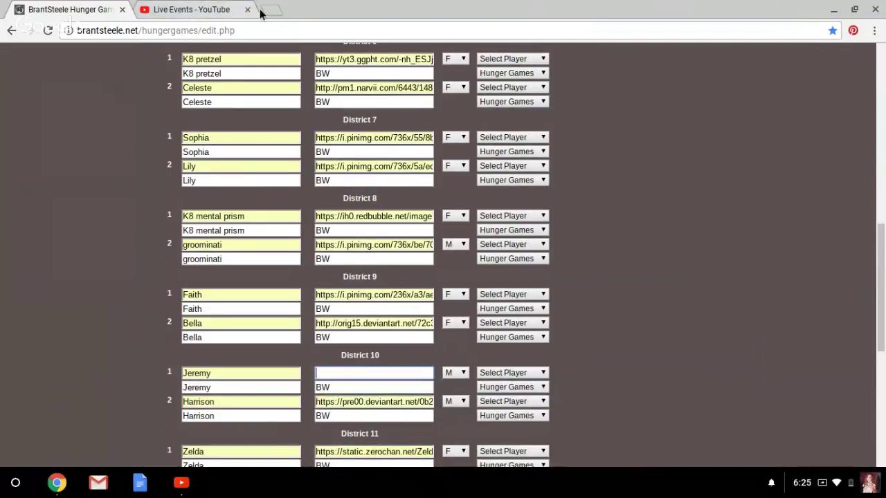
- Search Google for 'caveman spongebob' in a new tab
{"action": "left_click", "coordinate": [269, 10]}
{"action": "type", "text": "cav"}
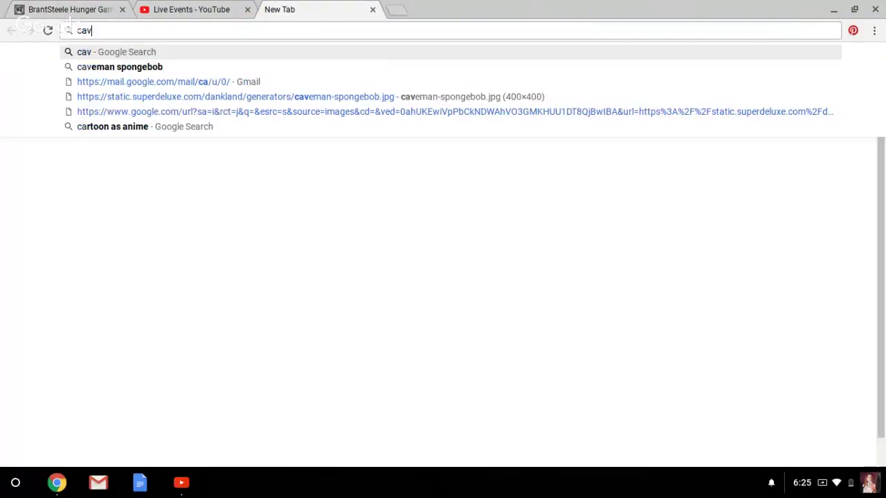
{"action": "type", "text": "e"}
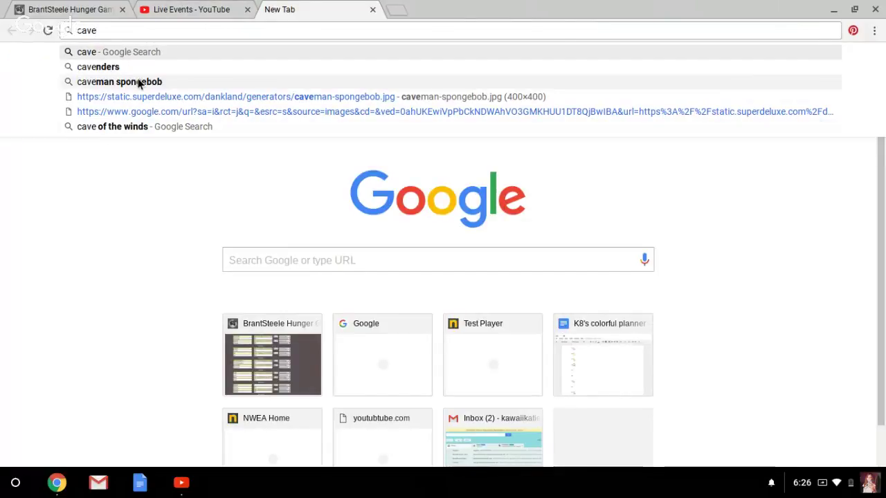
{"action": "left_click", "coordinate": [137, 81]}
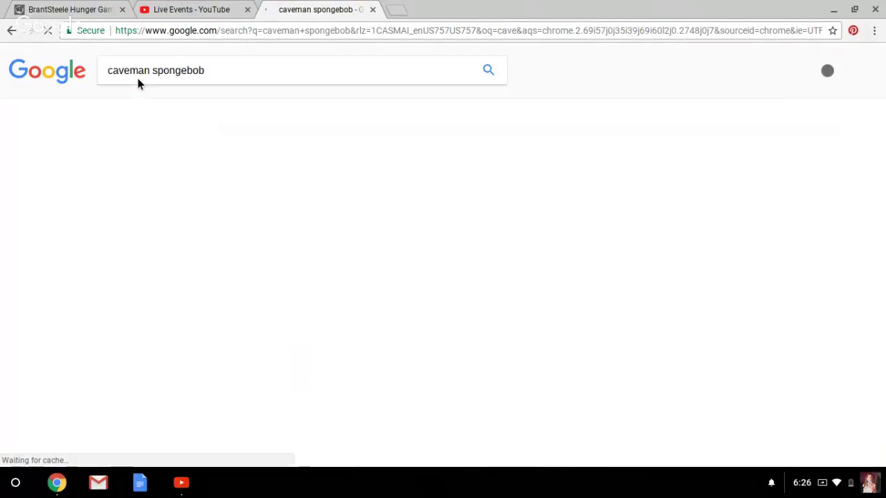
- Open the 'setting up the pretzel games' live stream from Live Events and mute it
{"action": "key", "text": "F5"}
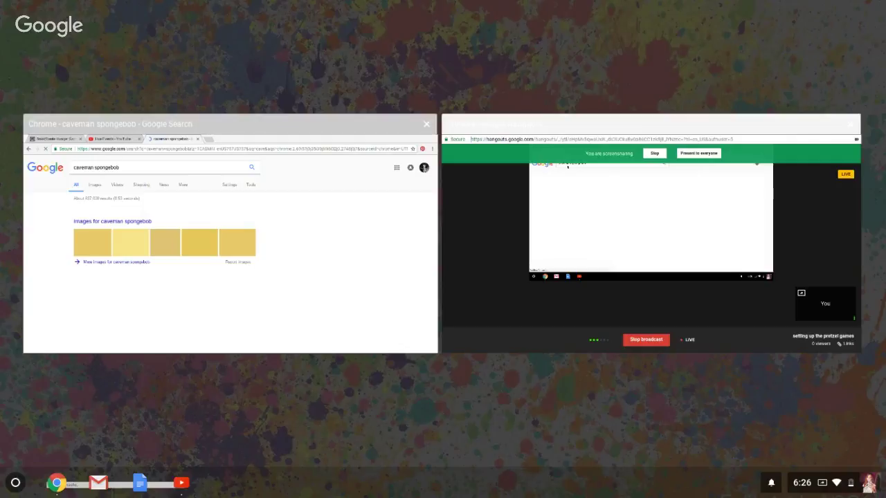
{"action": "key", "text": "F5"}
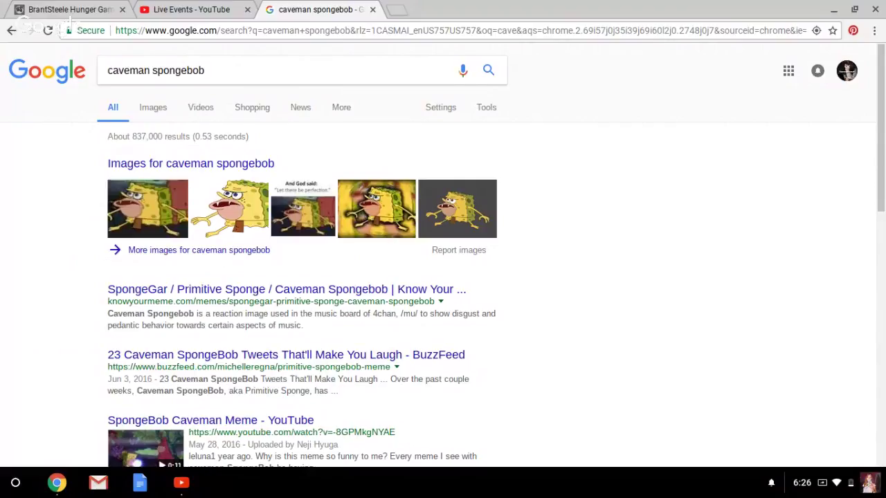
{"action": "key", "text": "F5"}
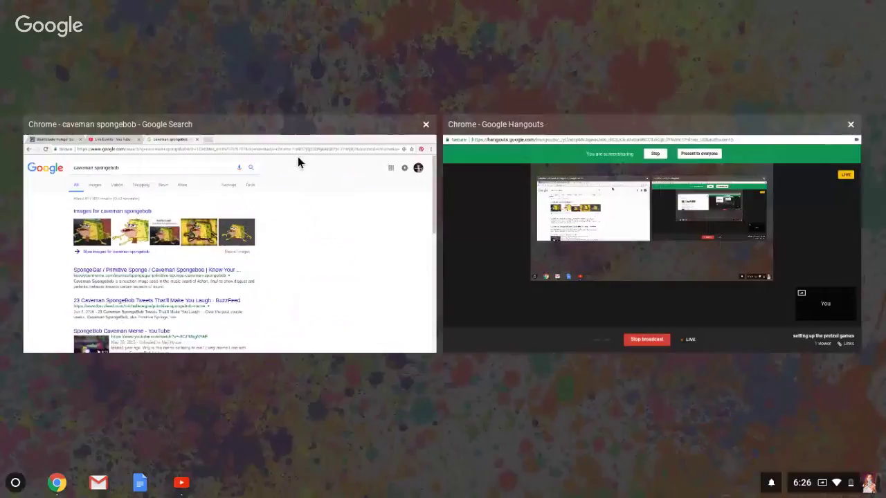
{"action": "left_click", "coordinate": [298, 156]}
{"action": "left_click", "coordinate": [204, 9]}
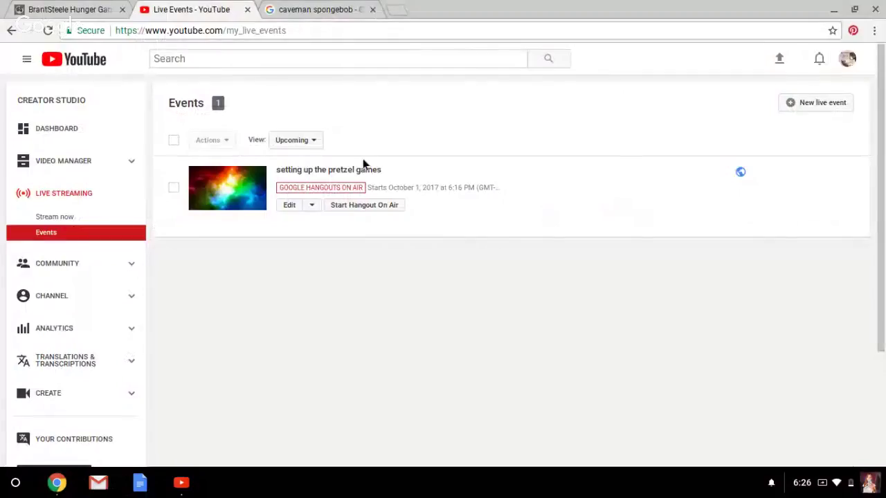
{"action": "left_click", "coordinate": [346, 172]}
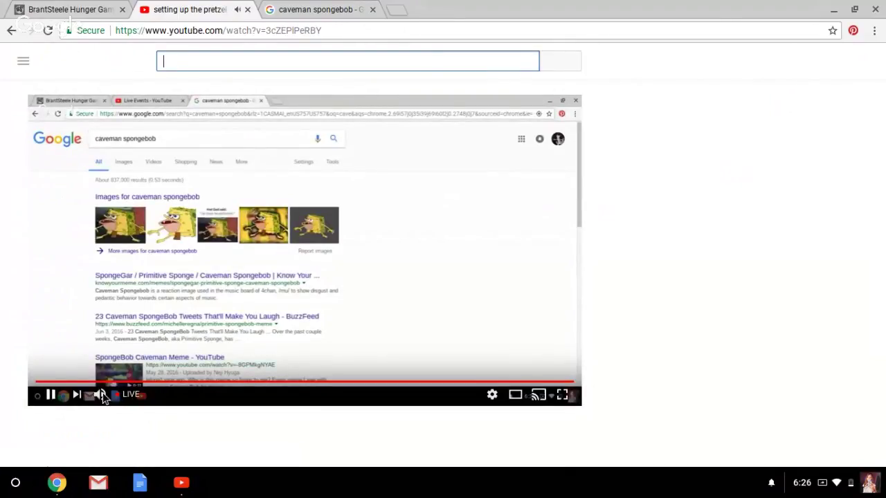
{"action": "left_click", "coordinate": [100, 395]}
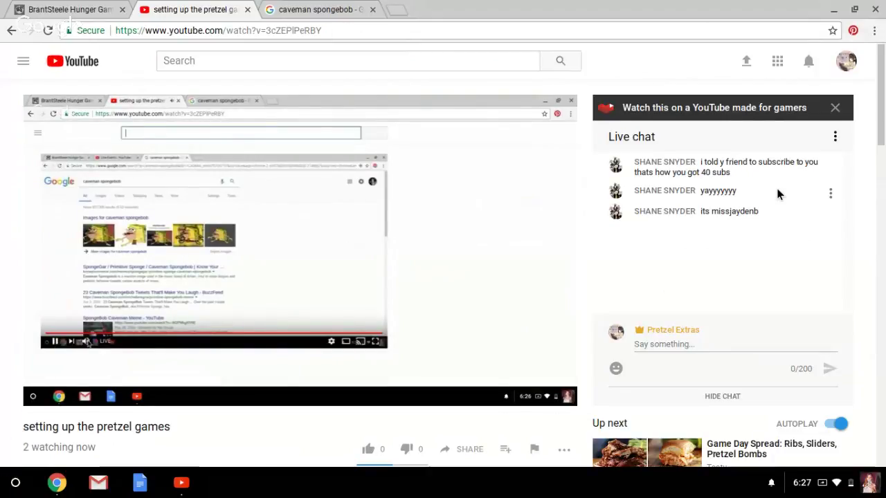
- Check the Hangouts broadcast window, then return to the YouTube stream
{"action": "key", "text": "F5"}
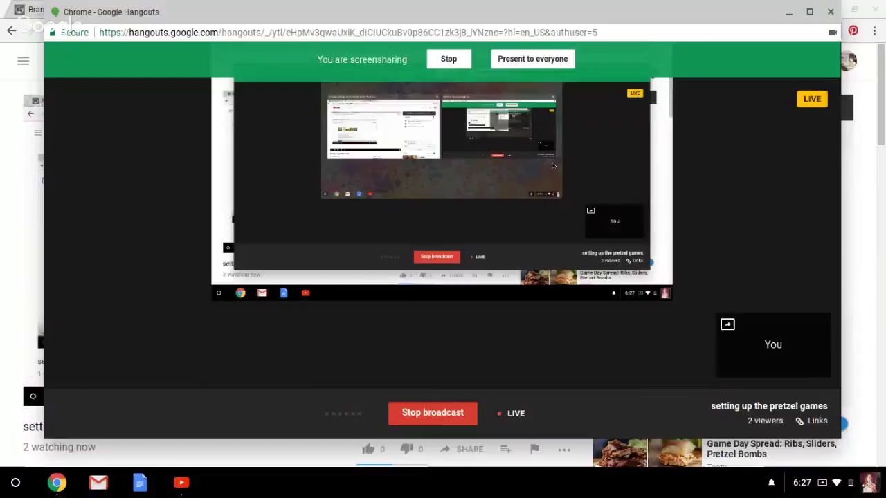
{"action": "key", "text": "F5"}
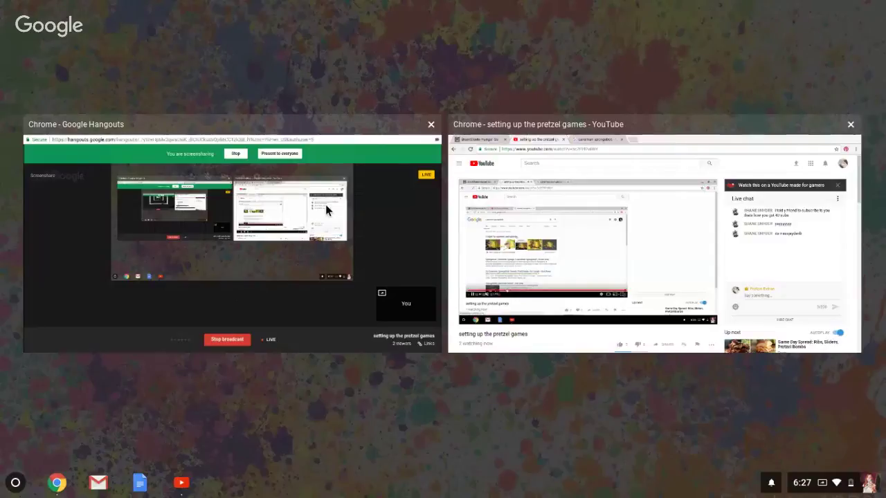
{"action": "left_click", "coordinate": [325, 204]}
{"action": "key", "text": "alt+Tab"}
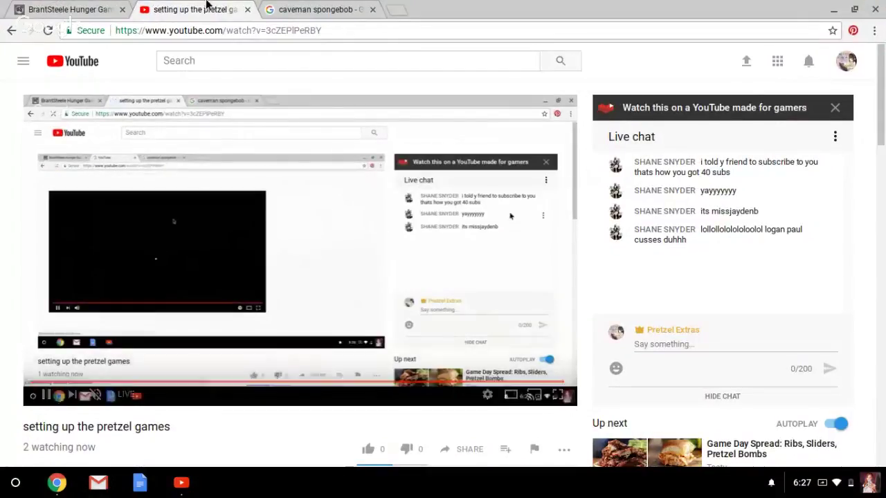
- Show Google Images results for caveman spongebob and preview the square Twitter caveman picture
{"action": "left_click", "coordinate": [52, 5]}
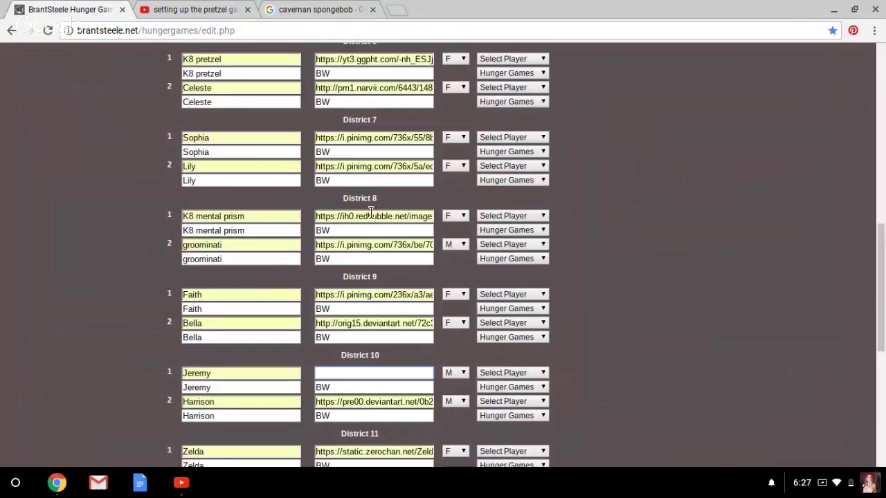
{"action": "left_click_drag", "start_coordinate": [884, 278], "coordinate": [885, 343]}
{"action": "left_click", "coordinate": [320, 9]}
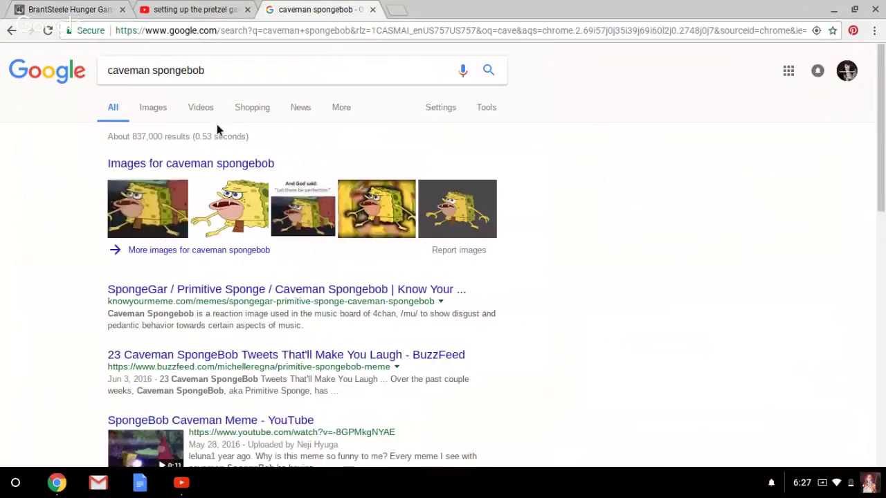
{"action": "left_click", "coordinate": [150, 110]}
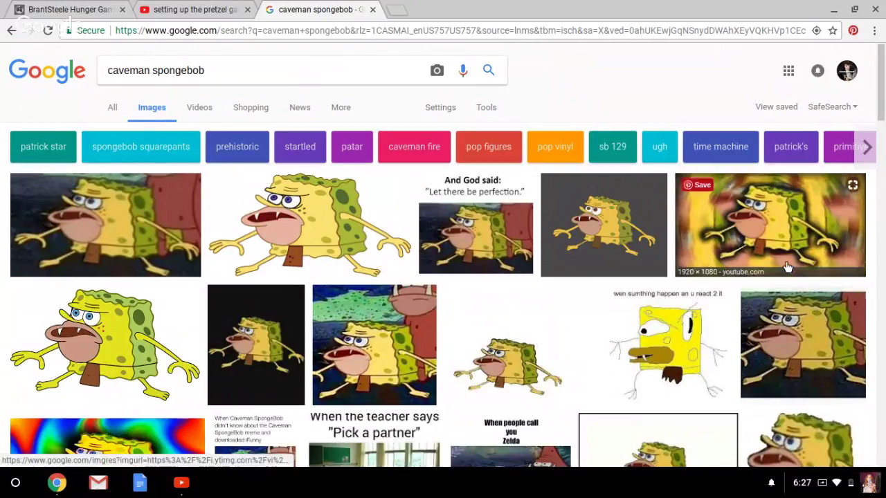
{"action": "left_click", "coordinate": [801, 390]}
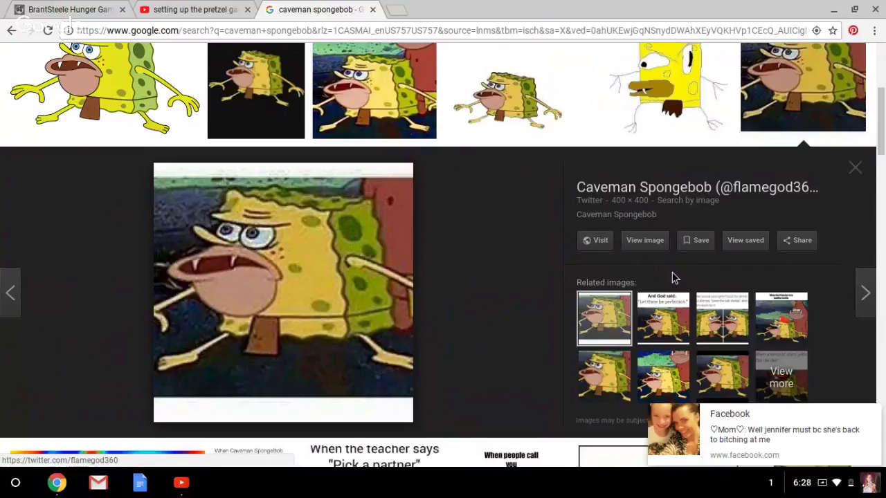
{"action": "left_click", "coordinate": [875, 416]}
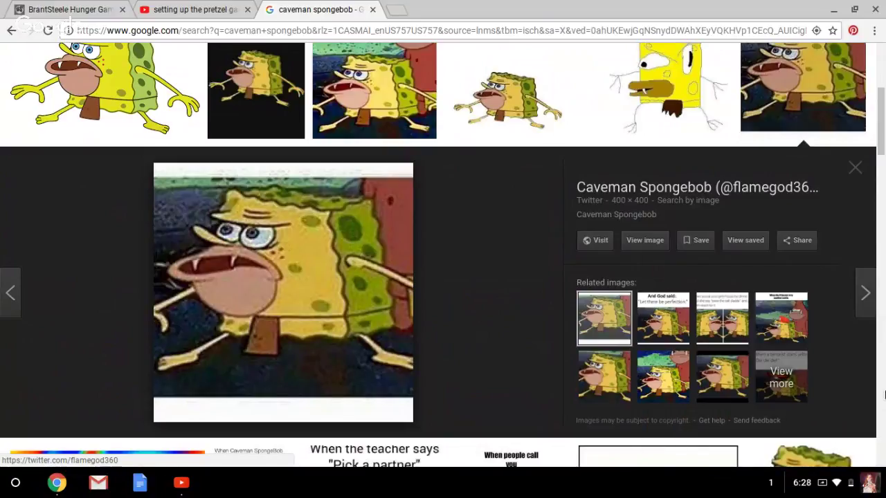
{"action": "left_click", "coordinate": [166, 9]}
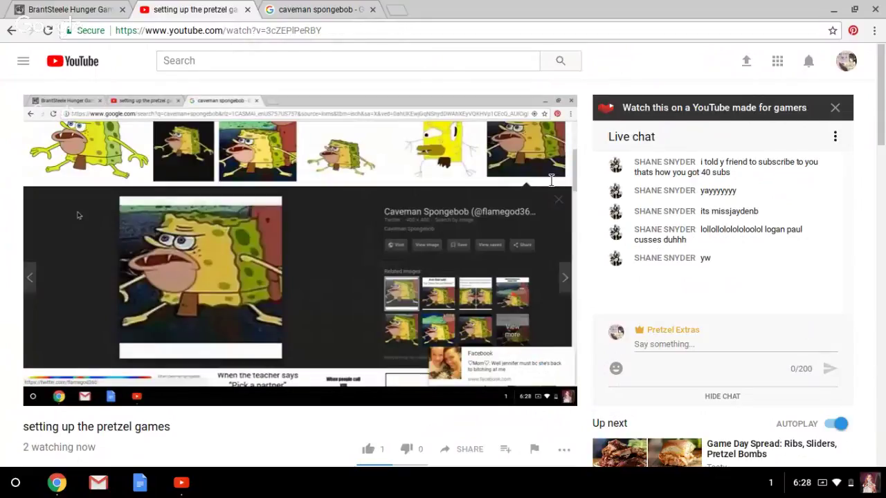
- Paste the Twitter caveman picture's address into Jeremy's image field and submit the cast
{"action": "left_click", "coordinate": [18, 5]}
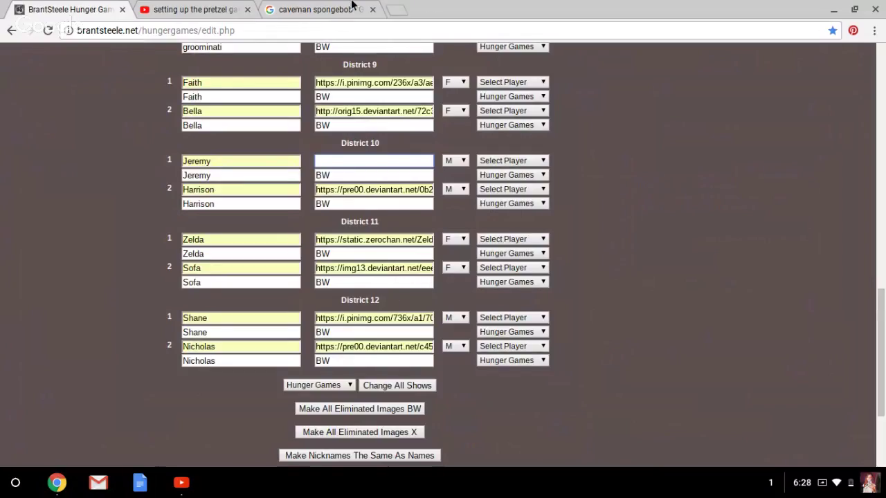
{"action": "left_click", "coordinate": [352, 5]}
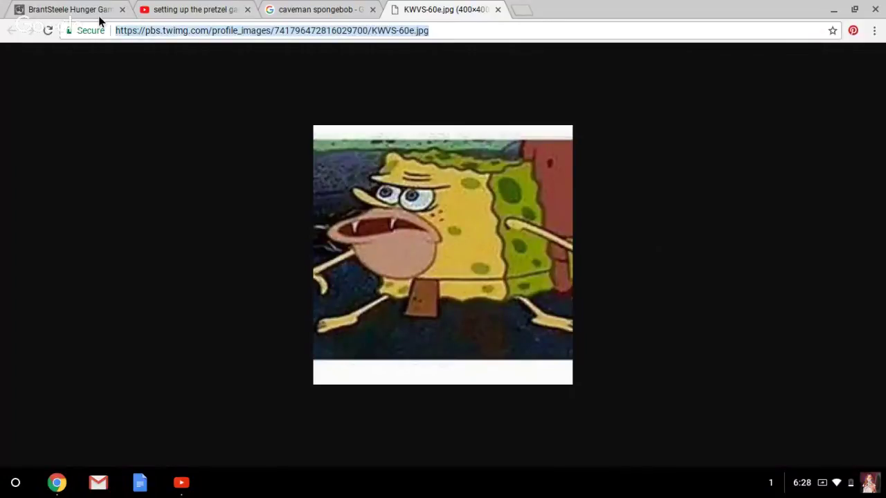
{"action": "left_click", "coordinate": [102, 5]}
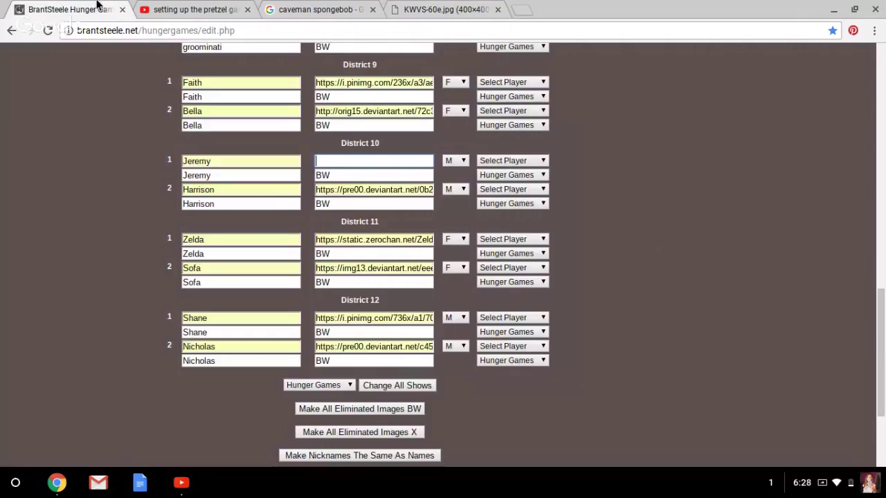
{"action": "left_click", "coordinate": [334, 161]}
{"action": "key", "text": "ctrl+v"}
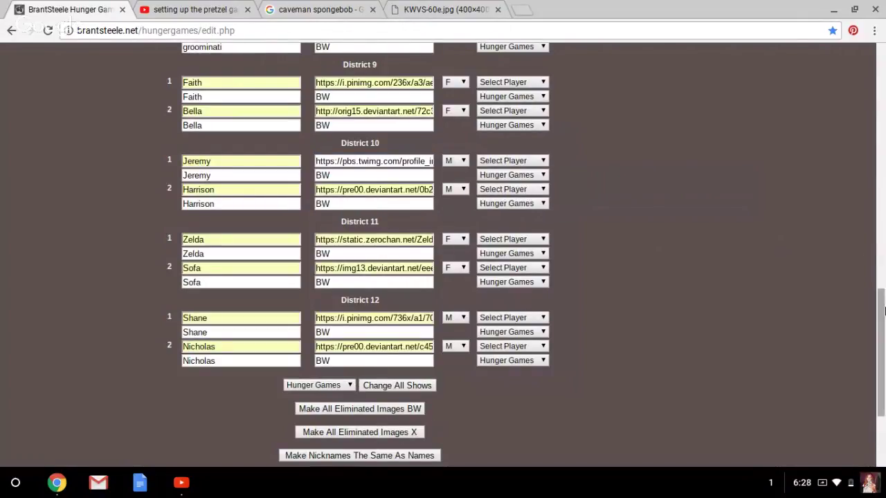
{"action": "scroll", "coordinate": [883, 312], "scroll_direction": "down", "scroll_amount": 2}
{"action": "scroll", "coordinate": [884, 311], "scroll_direction": "down", "scroll_amount": 1}
{"action": "left_click", "coordinate": [382, 412]}
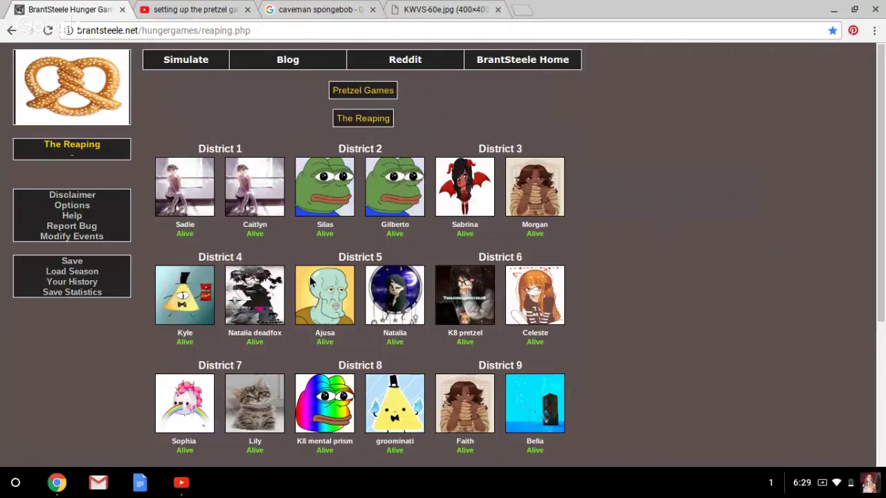
- Scroll the Reaping to check Jeremy's caveman picture, then return to the YouTube stream
{"action": "left_click_drag", "start_coordinate": [884, 166], "coordinate": [884, 280]}
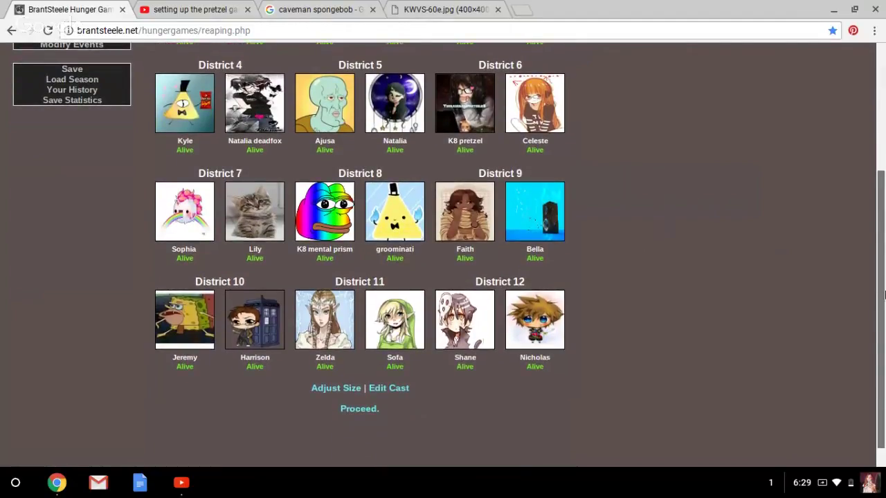
{"action": "left_click_drag", "start_coordinate": [884, 280], "coordinate": [783, 151]}
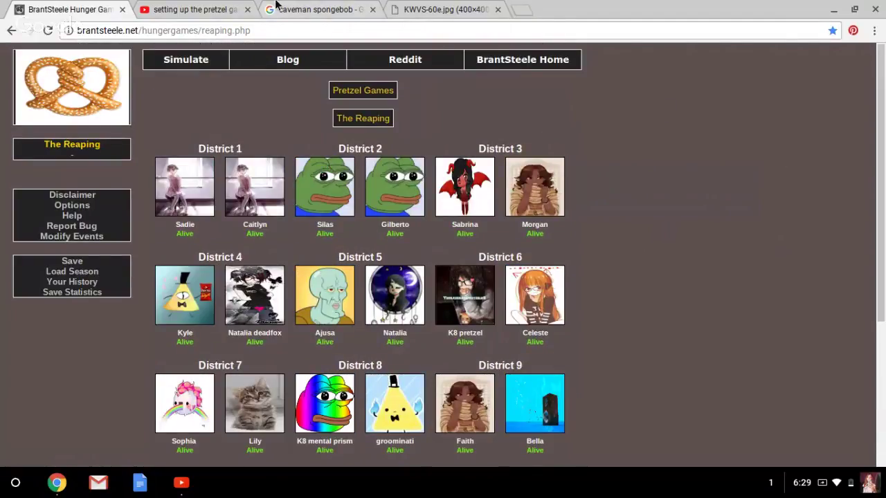
{"action": "left_click", "coordinate": [231, 5]}
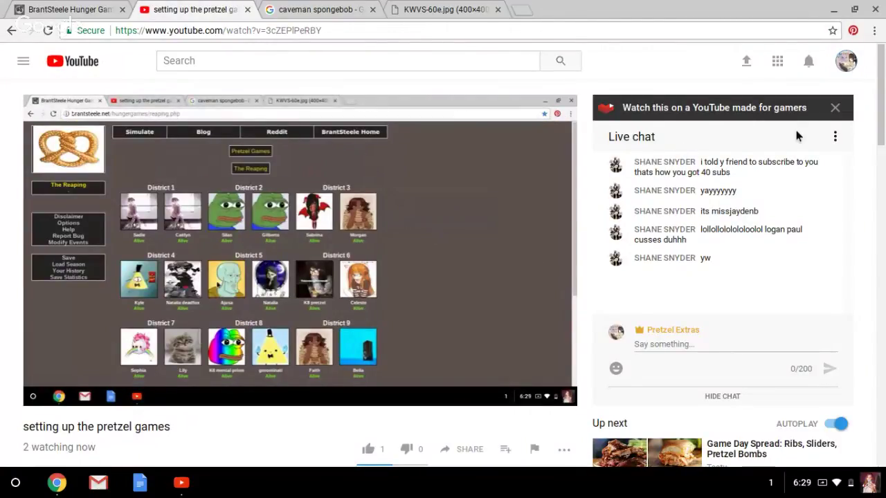
- Switch to the other pretzel channel account and open its Live Dashboard
{"action": "left_click", "coordinate": [846, 61]}
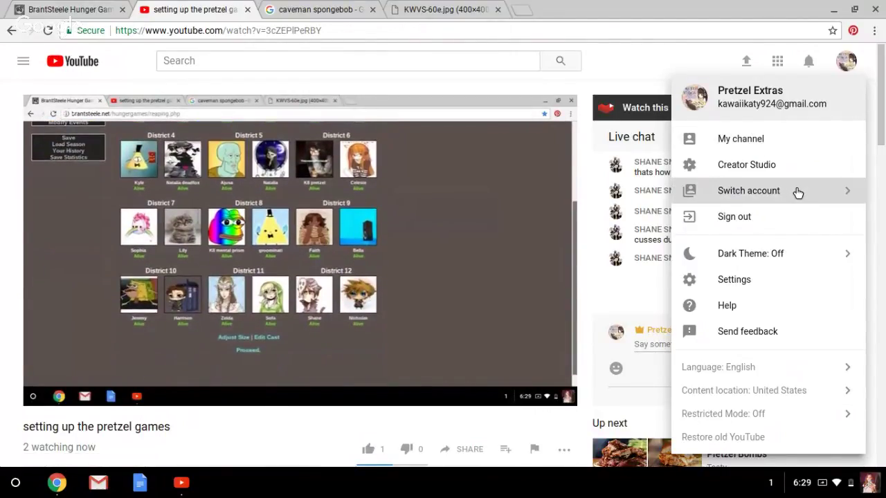
{"action": "left_click", "coordinate": [798, 191]}
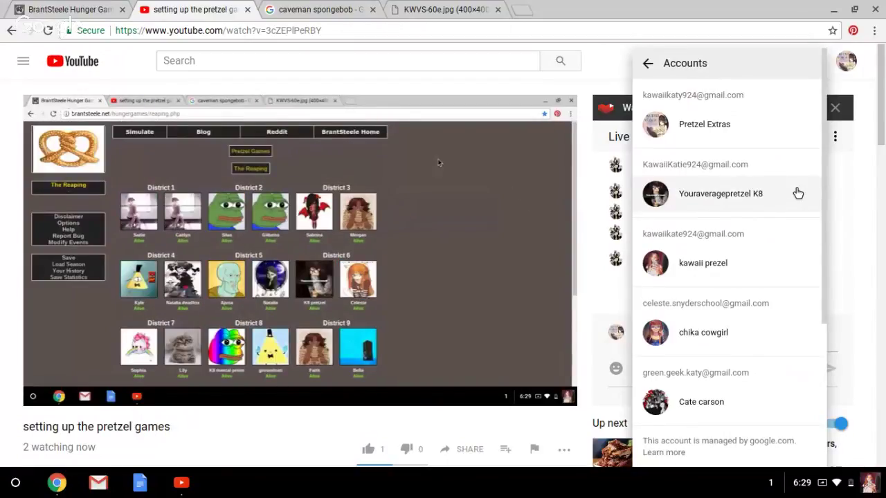
{"action": "left_click", "coordinate": [798, 193]}
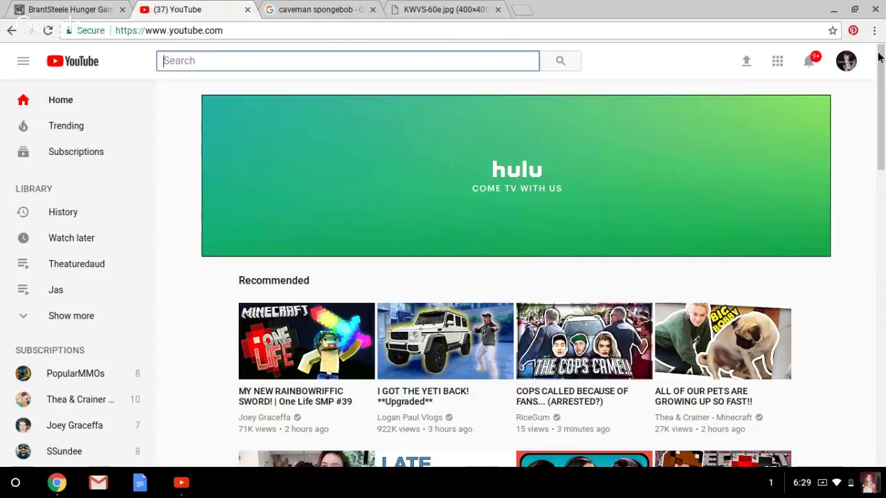
{"action": "left_click", "coordinate": [748, 60]}
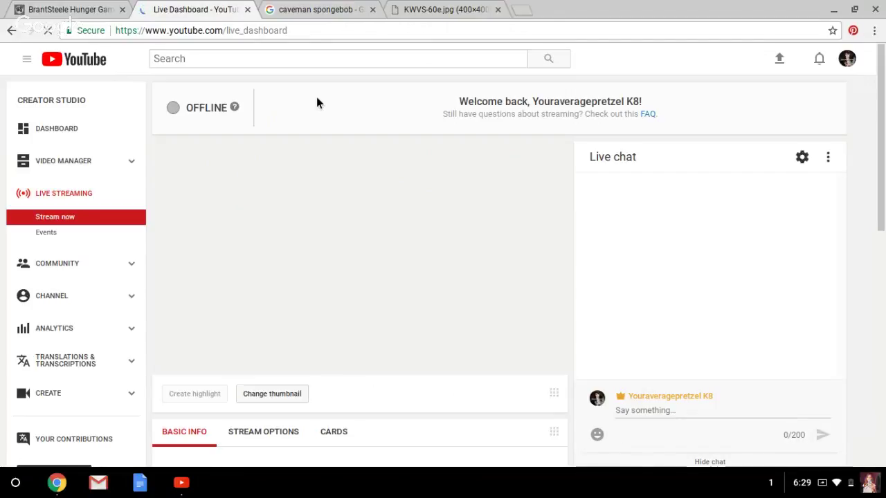
- Open the 'late nite live' event from the Events list for editing
{"action": "left_click", "coordinate": [65, 236]}
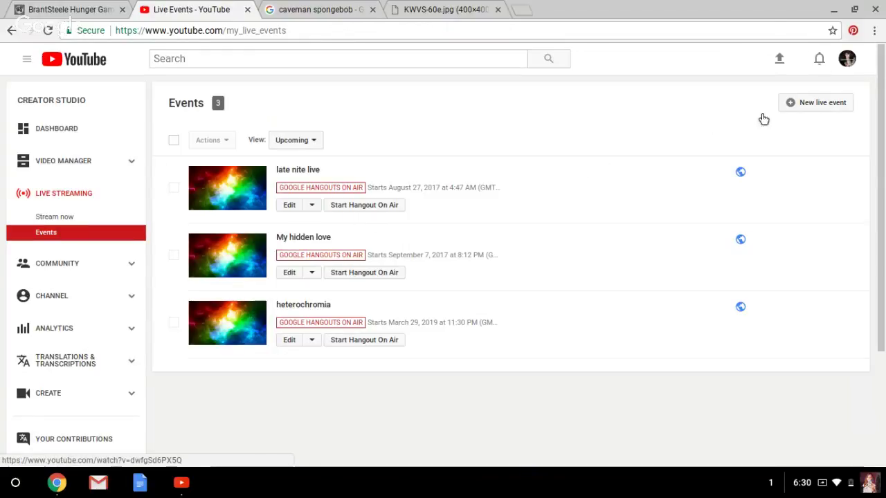
{"action": "left_click", "coordinate": [801, 103]}
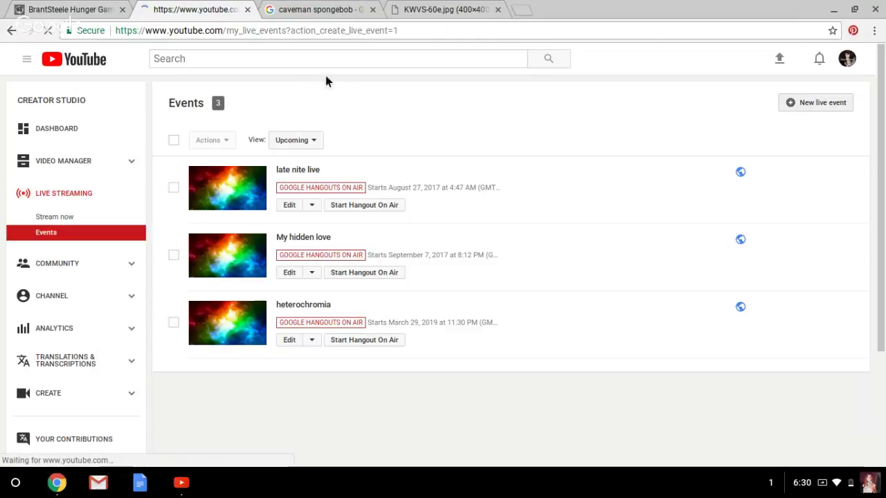
{"action": "left_click", "coordinate": [10, 31]}
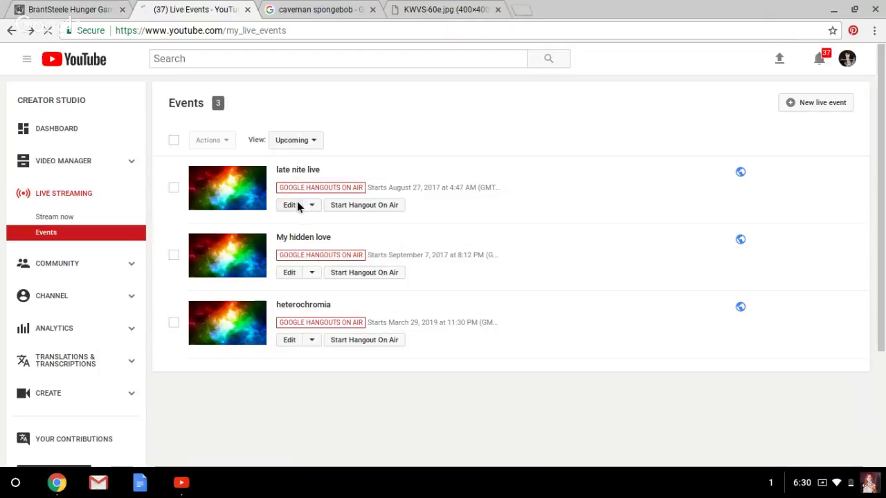
{"action": "left_click", "coordinate": [297, 201]}
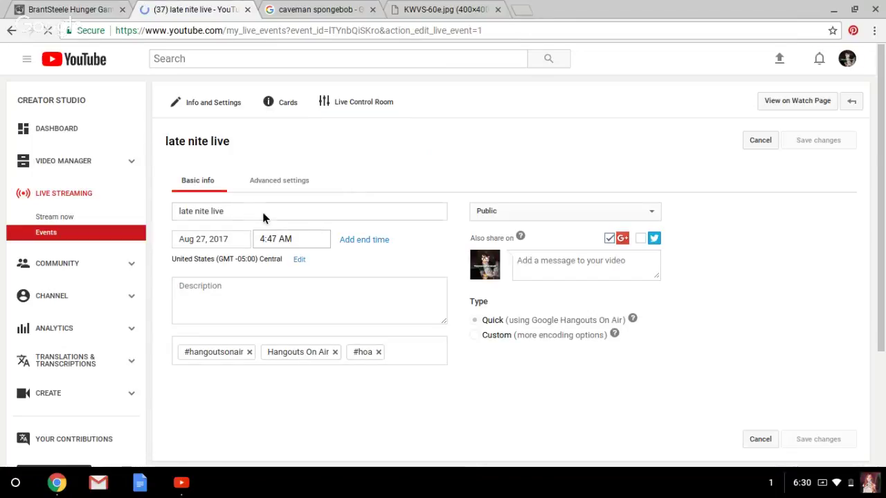
- Delete the event title and set the event date to today
{"action": "left_click", "coordinate": [173, 210]}
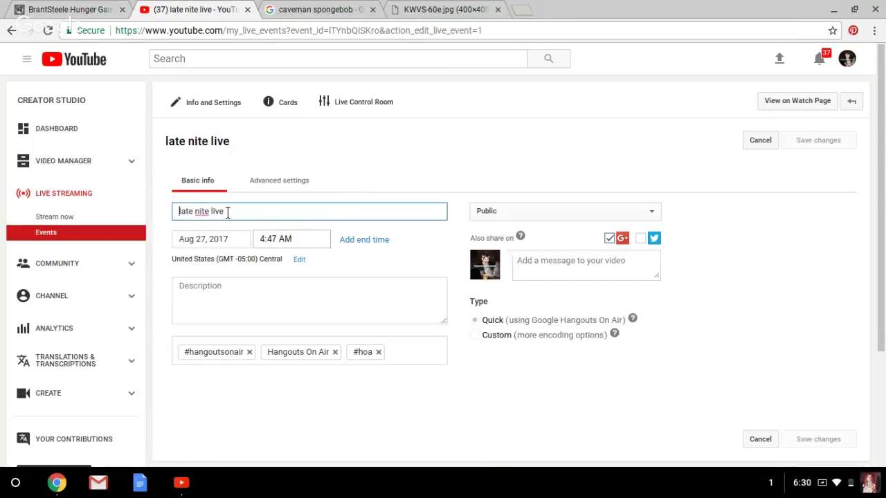
{"action": "left_click_drag", "start_coordinate": [206, 210], "coordinate": [162, 204]}
{"action": "key", "text": "BackSpace"}
{"action": "left_click", "coordinate": [237, 240]}
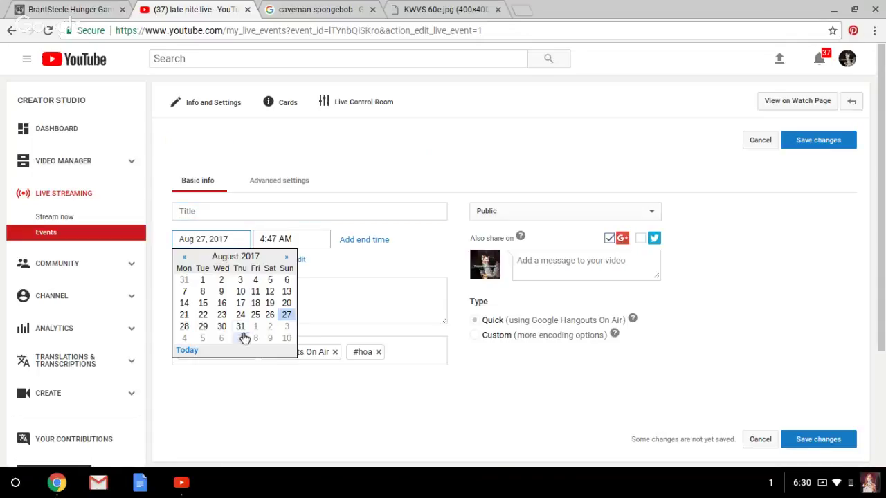
{"action": "left_click", "coordinate": [186, 350]}
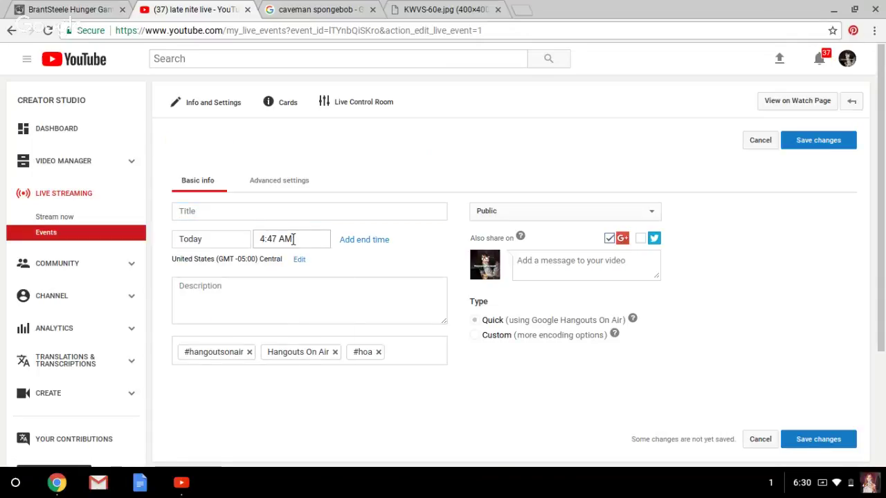
- Set the event start time to 6:35 PM
{"action": "left_click", "coordinate": [293, 239]}
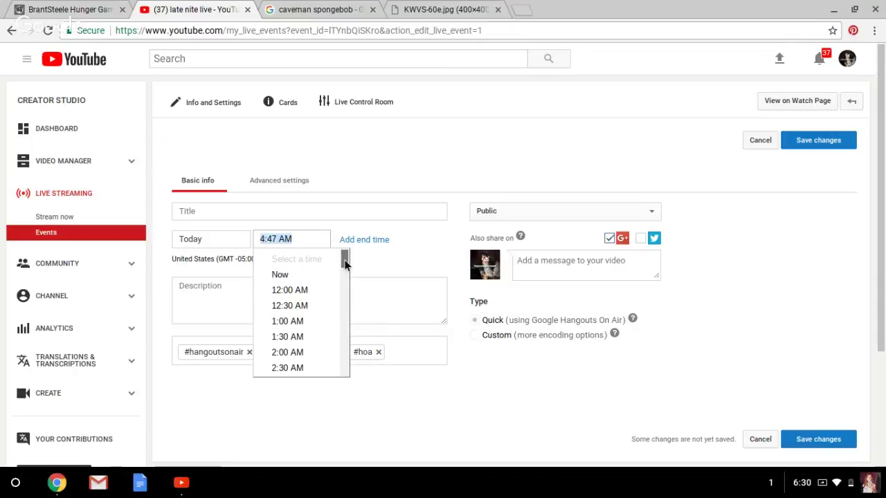
{"action": "left_click_drag", "start_coordinate": [345, 263], "coordinate": [342, 299]}
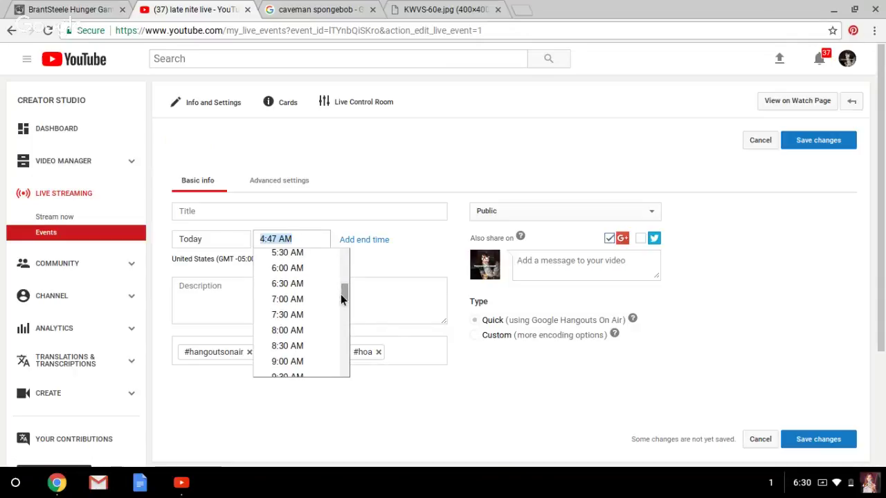
{"action": "type", "text": "6"}
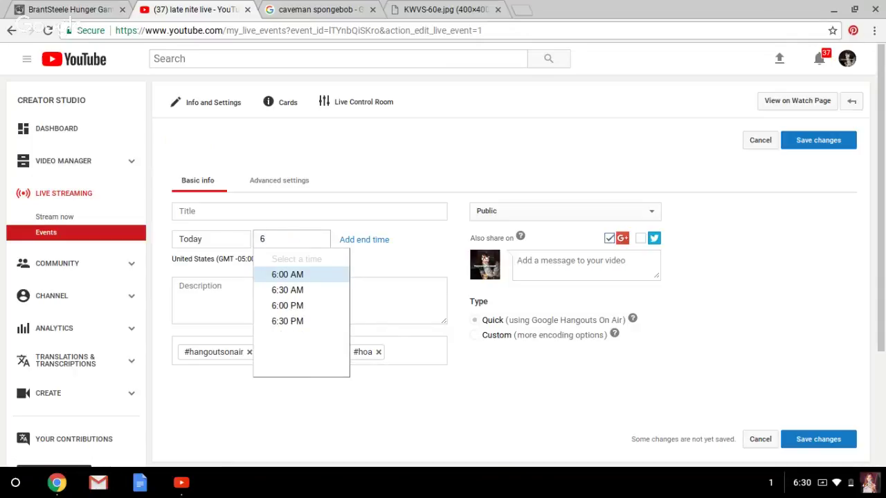
{"action": "left_click", "coordinate": [298, 321]}
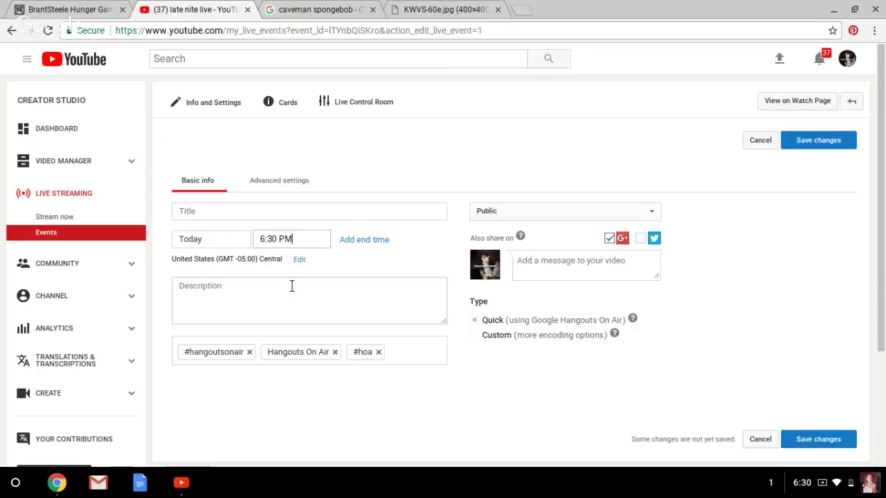
{"action": "left_click", "coordinate": [274, 242]}
{"action": "key", "text": "BackSpace"}
{"action": "key", "text": "BackSpace"}
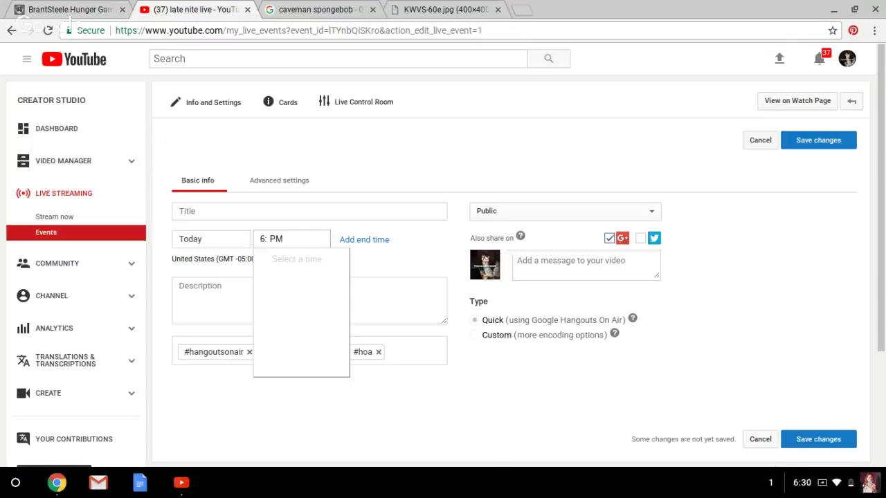
{"action": "type", "text": "35"}
{"action": "left_click", "coordinate": [249, 271]}
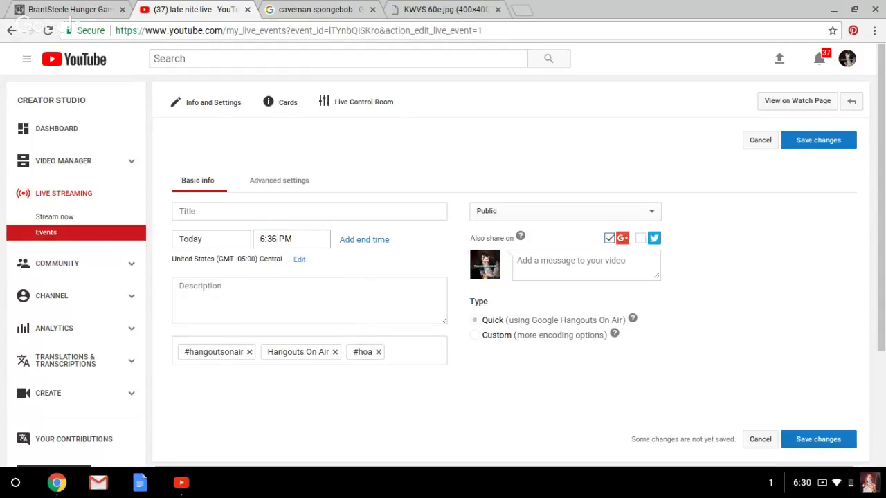
{"action": "left_click", "coordinate": [274, 240]}
{"action": "key", "text": "BackSpace"}
{"action": "type", "text": "5"}
- Select the Hunger Games simulator page's web address
{"action": "left_click", "coordinate": [222, 296]}
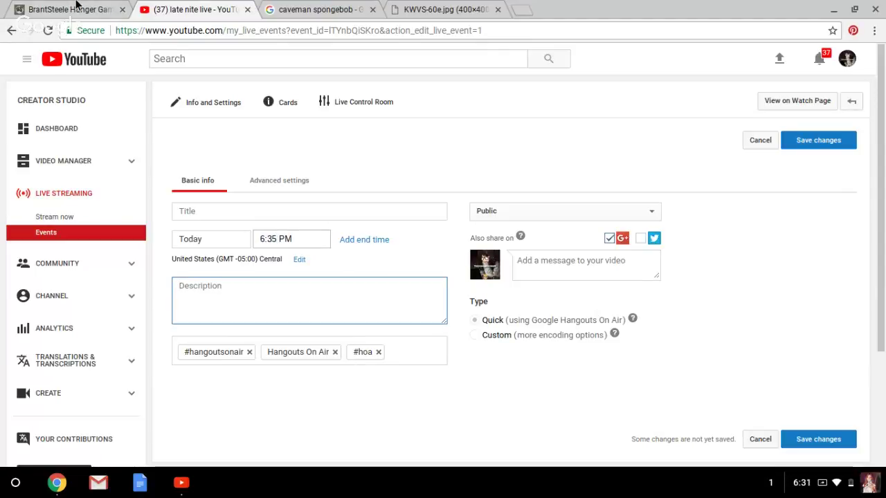
{"action": "left_click", "coordinate": [76, 8]}
{"action": "left_click", "coordinate": [91, 31]}
- Write 'Hunger games simulator-' with the pasted reaping link, then 'Pretzel extras-', in the description
{"action": "left_click", "coordinate": [195, 7]}
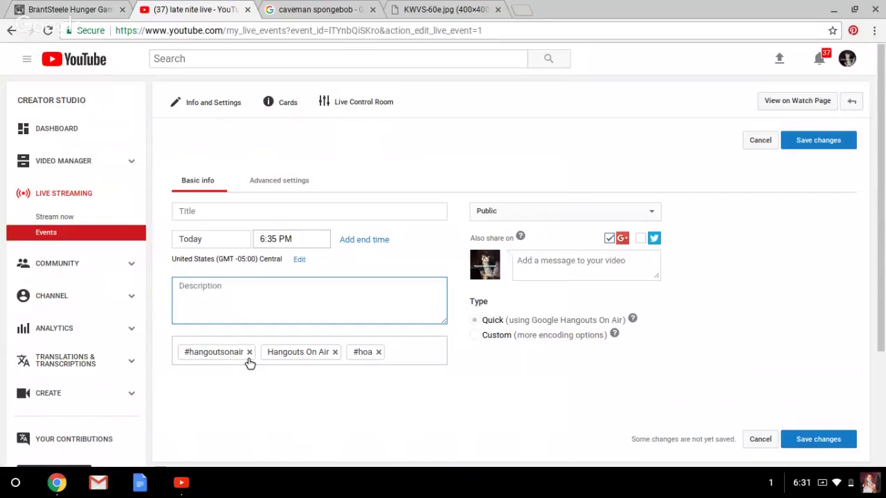
{"action": "type", "text": "Hunger games simulator"}
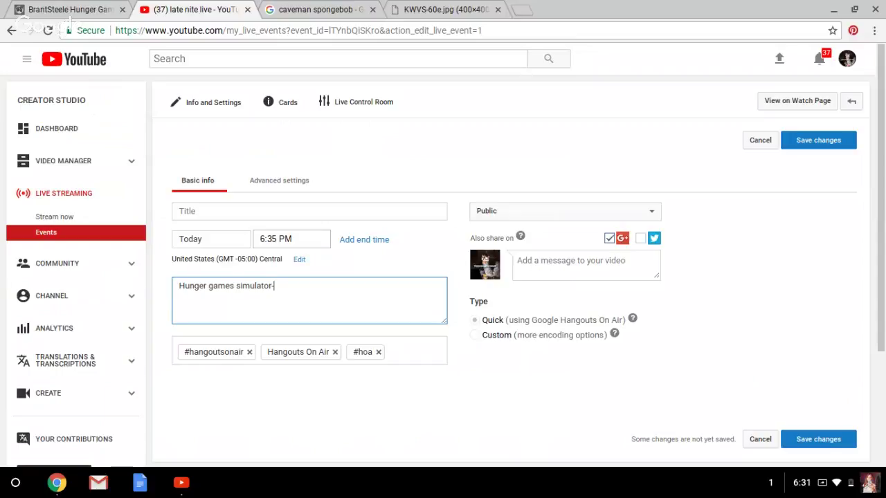
{"action": "type", "text": "http://brantsteele.net/hungergames/reaping.php"}
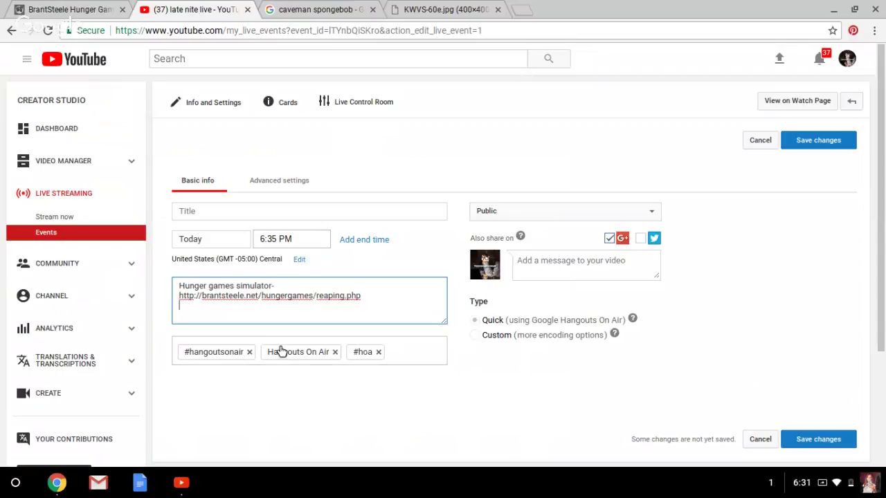
{"action": "type", "text": "Pretzel extras-"}
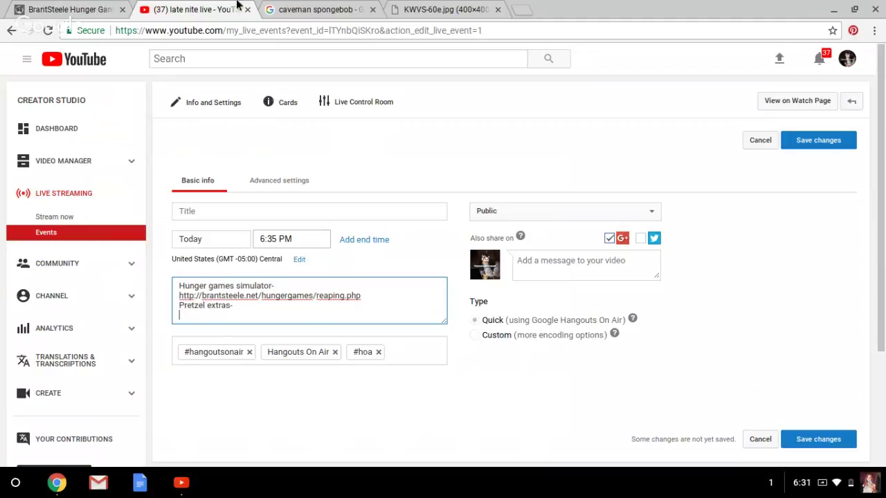
- Load youtube.com in the caveman spongebob tab and browse the subscriptions sidebar
{"action": "left_click", "coordinate": [322, 5]}
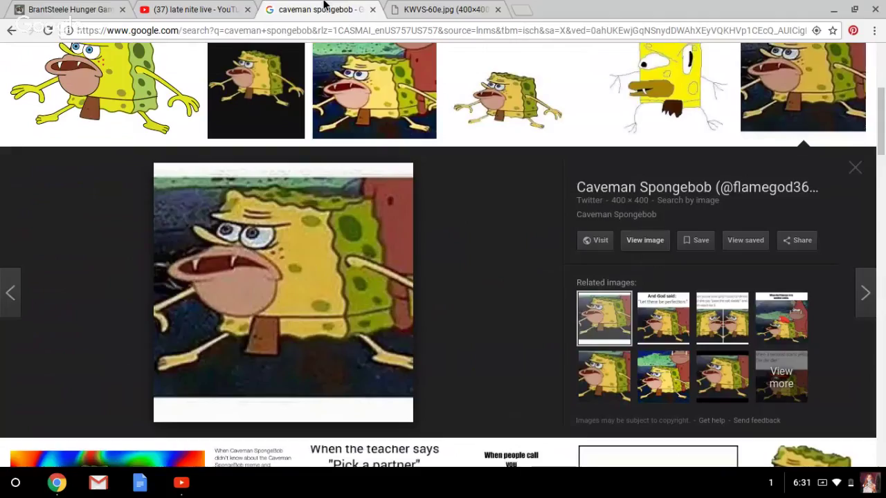
{"action": "left_click", "coordinate": [318, 30]}
{"action": "type", "text": "youtube.com"}
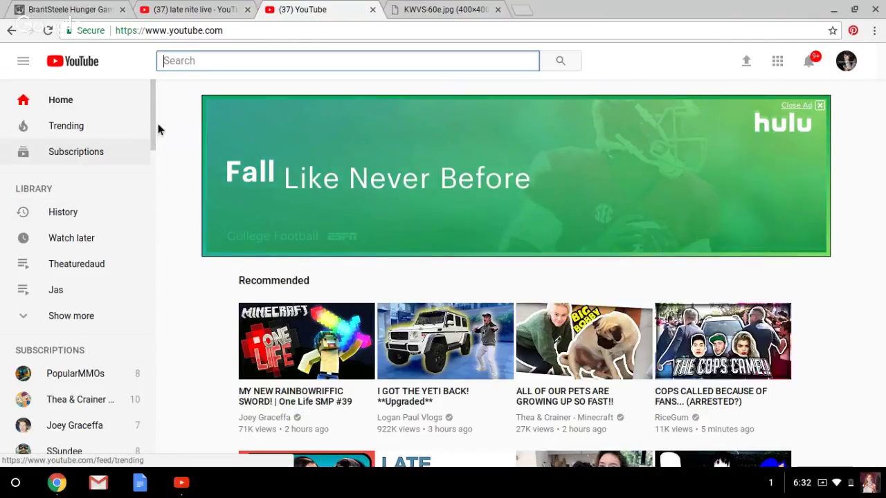
{"action": "scroll", "coordinate": [159, 189], "scroll_direction": "down", "scroll_amount": 5}
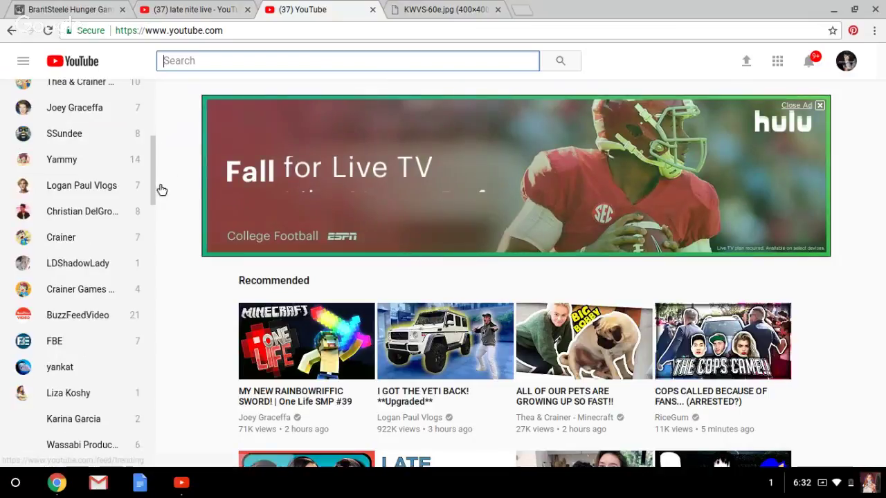
{"action": "scroll", "coordinate": [158, 194], "scroll_direction": "down", "scroll_amount": 3}
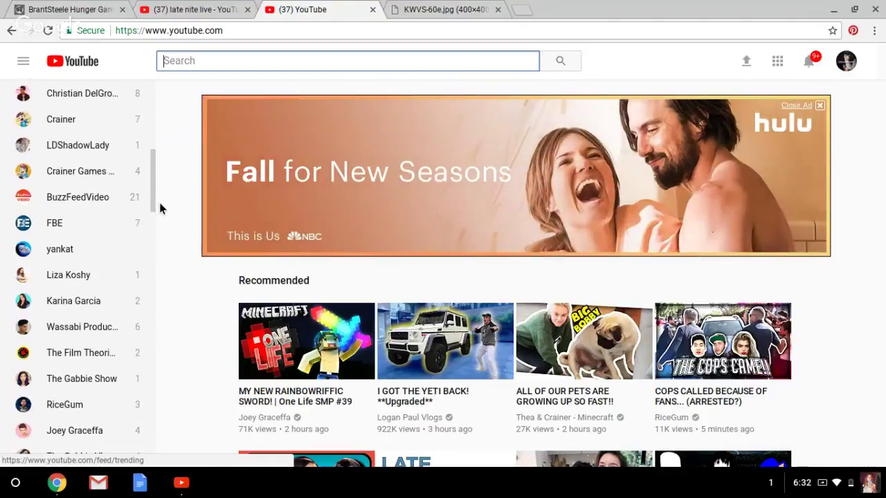
{"action": "scroll", "coordinate": [157, 250], "scroll_direction": "down", "scroll_amount": 5}
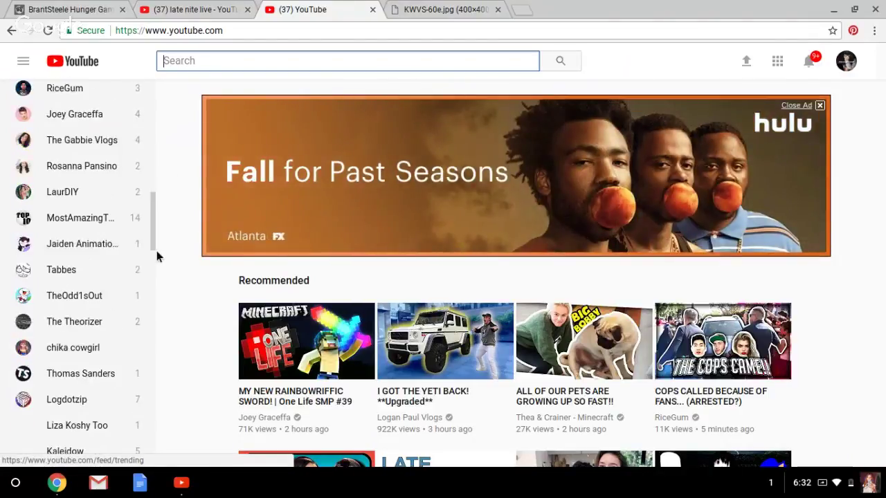
{"action": "scroll", "coordinate": [157, 266], "scroll_direction": "down", "scroll_amount": 1}
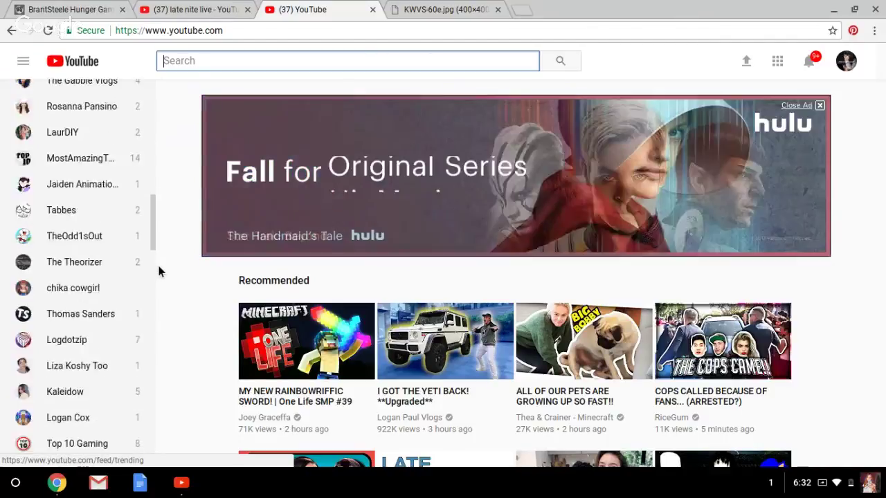
{"action": "scroll", "coordinate": [159, 275], "scroll_direction": "down", "scroll_amount": 1}
{"action": "scroll", "coordinate": [158, 275], "scroll_direction": "down", "scroll_amount": 1}
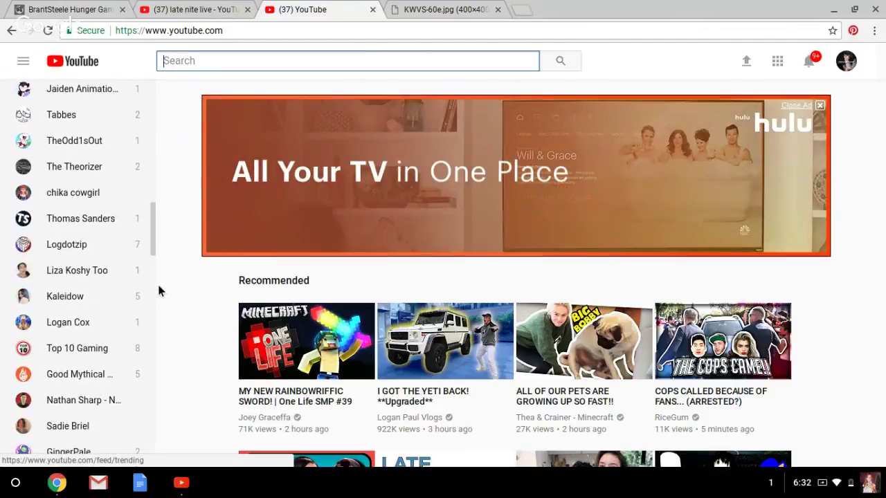
{"action": "scroll", "coordinate": [158, 291], "scroll_direction": "down", "scroll_amount": 2}
{"action": "scroll", "coordinate": [156, 302], "scroll_direction": "down", "scroll_amount": 2}
{"action": "scroll", "coordinate": [156, 311], "scroll_direction": "down", "scroll_amount": 1}
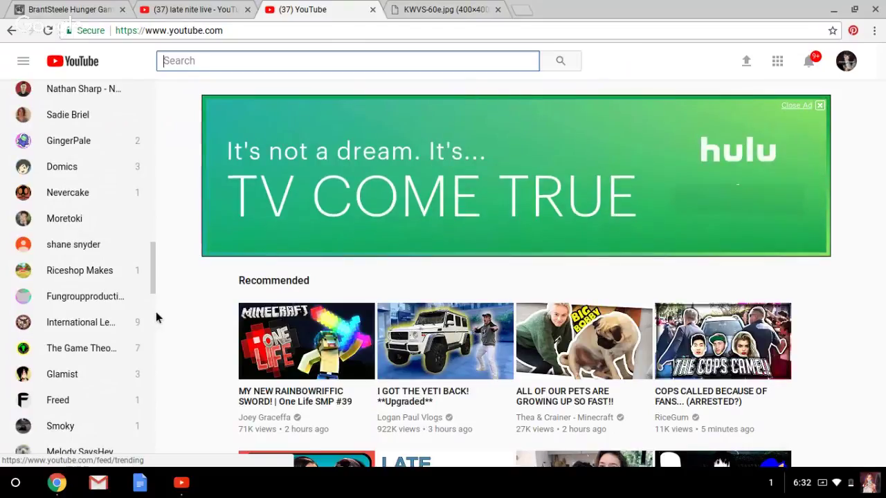
{"action": "scroll", "coordinate": [157, 325], "scroll_direction": "down", "scroll_amount": 1}
{"action": "scroll", "coordinate": [162, 383], "scroll_direction": "down", "scroll_amount": 3}
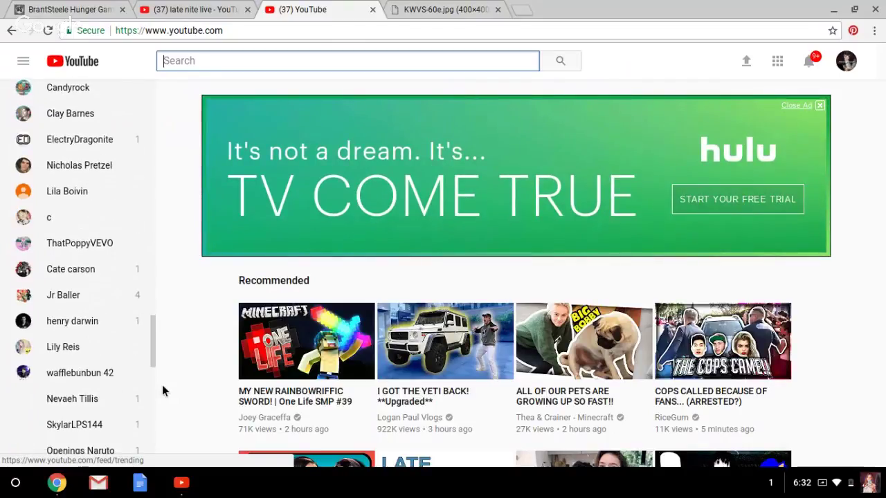
{"action": "scroll", "coordinate": [161, 389], "scroll_direction": "down", "scroll_amount": 1}
{"action": "scroll", "coordinate": [160, 399], "scroll_direction": "down", "scroll_amount": 1}
{"action": "scroll", "coordinate": [157, 407], "scroll_direction": "down", "scroll_amount": 1}
{"action": "scroll", "coordinate": [160, 443], "scroll_direction": "down", "scroll_amount": 4}
{"action": "scroll", "coordinate": [162, 451], "scroll_direction": "down", "scroll_amount": 1}
{"action": "scroll", "coordinate": [158, 449], "scroll_direction": "up", "scroll_amount": 1}
{"action": "scroll", "coordinate": [158, 443], "scroll_direction": "up", "scroll_amount": 1}
{"action": "scroll", "coordinate": [159, 427], "scroll_direction": "up", "scroll_amount": 1}
{"action": "scroll", "coordinate": [151, 406], "scroll_direction": "up", "scroll_amount": 2}
{"action": "scroll", "coordinate": [150, 392], "scroll_direction": "up", "scroll_amount": 2}
{"action": "scroll", "coordinate": [150, 392], "scroll_direction": "up", "scroll_amount": 1}
{"action": "scroll", "coordinate": [148, 380], "scroll_direction": "up", "scroll_amount": 1}
{"action": "scroll", "coordinate": [148, 369], "scroll_direction": "up", "scroll_amount": 1}
{"action": "scroll", "coordinate": [144, 355], "scroll_direction": "up", "scroll_amount": 1}
{"action": "scroll", "coordinate": [143, 348], "scroll_direction": "up", "scroll_amount": 1}
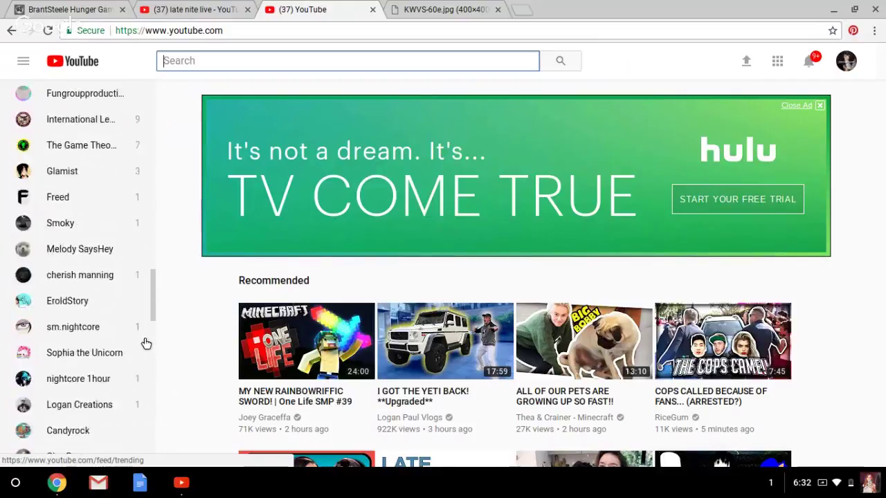
{"action": "scroll", "coordinate": [147, 339], "scroll_direction": "up", "scroll_amount": 1}
{"action": "scroll", "coordinate": [147, 330], "scroll_direction": "up", "scroll_amount": 1}
{"action": "scroll", "coordinate": [146, 320], "scroll_direction": "up", "scroll_amount": 1}
{"action": "scroll", "coordinate": [151, 312], "scroll_direction": "up", "scroll_amount": 1}
{"action": "scroll", "coordinate": [151, 305], "scroll_direction": "up", "scroll_amount": 1}
{"action": "scroll", "coordinate": [150, 300], "scroll_direction": "up", "scroll_amount": 1}
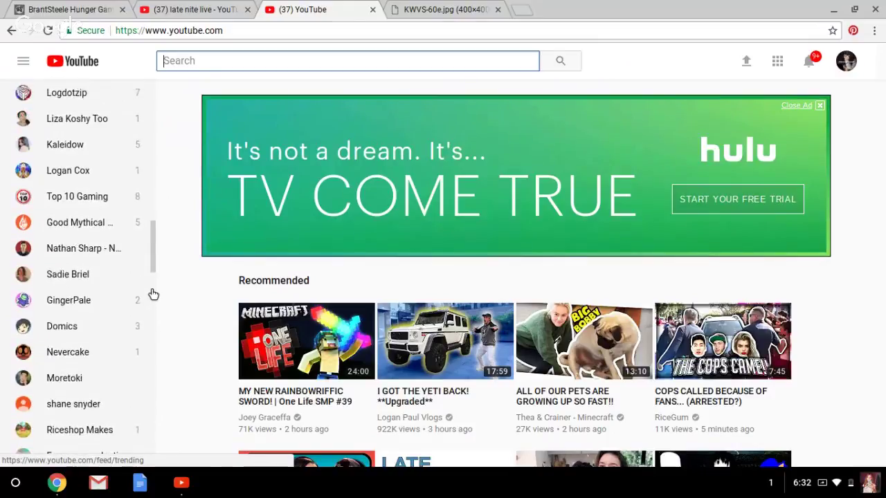
{"action": "scroll", "coordinate": [152, 285], "scroll_direction": "up", "scroll_amount": 2}
{"action": "scroll", "coordinate": [151, 274], "scroll_direction": "up", "scroll_amount": 1}
{"action": "scroll", "coordinate": [151, 262], "scroll_direction": "up", "scroll_amount": 2}
{"action": "scroll", "coordinate": [153, 253], "scroll_direction": "up", "scroll_amount": 1}
{"action": "scroll", "coordinate": [153, 250], "scroll_direction": "up", "scroll_amount": 1}
{"action": "scroll", "coordinate": [152, 236], "scroll_direction": "up", "scroll_amount": 2}
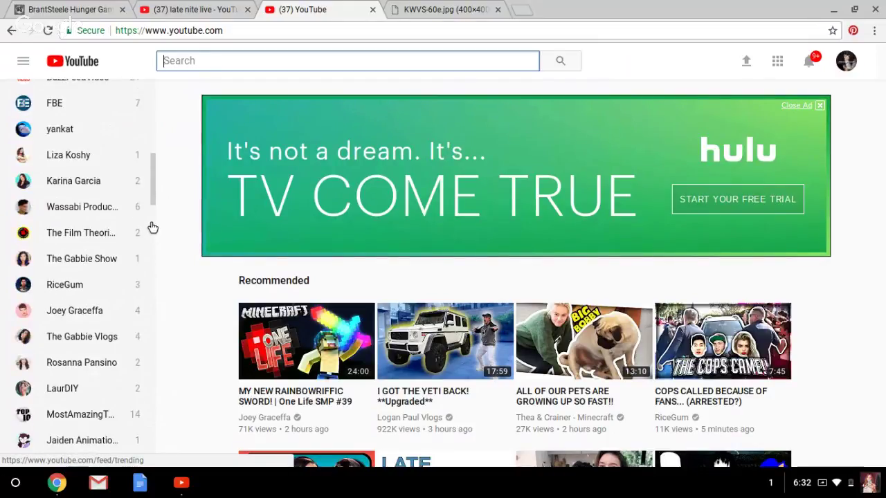
{"action": "scroll", "coordinate": [151, 228], "scroll_direction": "up", "scroll_amount": 1}
{"action": "scroll", "coordinate": [153, 220], "scroll_direction": "up", "scroll_amount": 2}
{"action": "scroll", "coordinate": [145, 200], "scroll_direction": "up", "scroll_amount": 3}
{"action": "scroll", "coordinate": [145, 191], "scroll_direction": "up", "scroll_amount": 1}
{"action": "scroll", "coordinate": [146, 170], "scroll_direction": "up", "scroll_amount": 5}
{"action": "scroll", "coordinate": [148, 153], "scroll_direction": "up", "scroll_amount": 1}
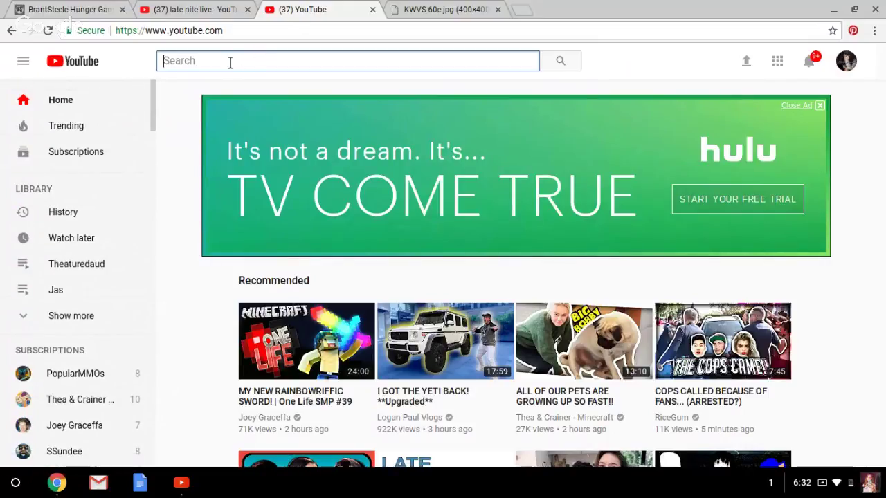
- Search 'pretzel extras', subscribe to Pretzel Extras, and select its channel page address
{"action": "type", "text": "pretze"}
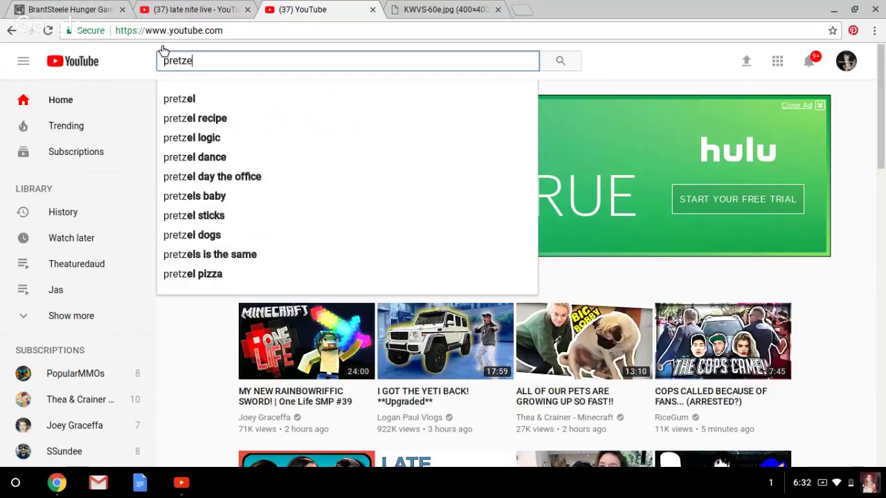
{"action": "type", "text": "l "}
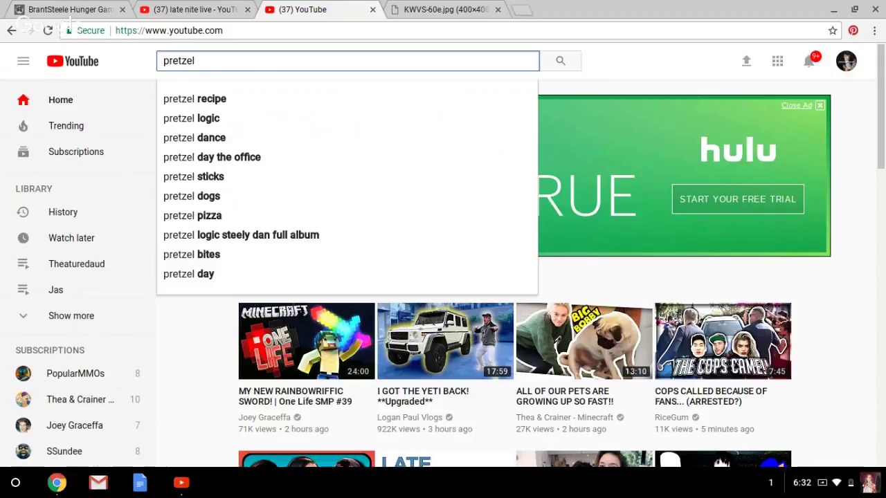
{"action": "type", "text": "extras"}
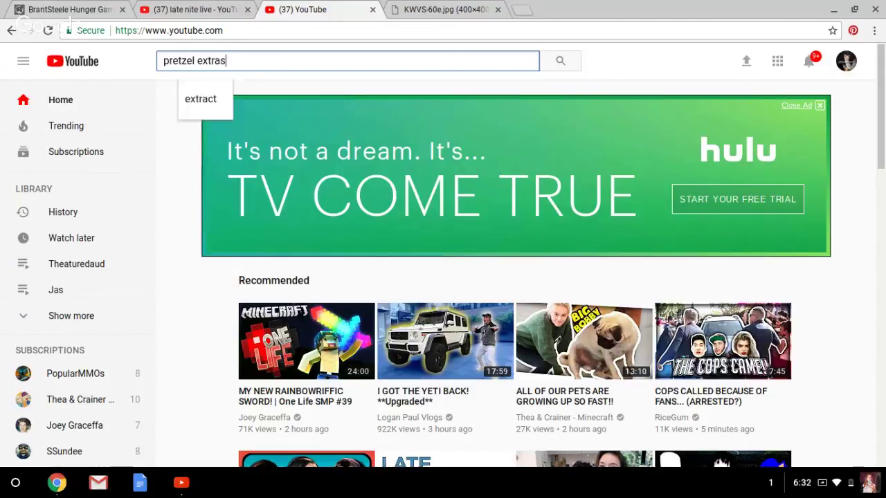
{"action": "key", "text": "Return"}
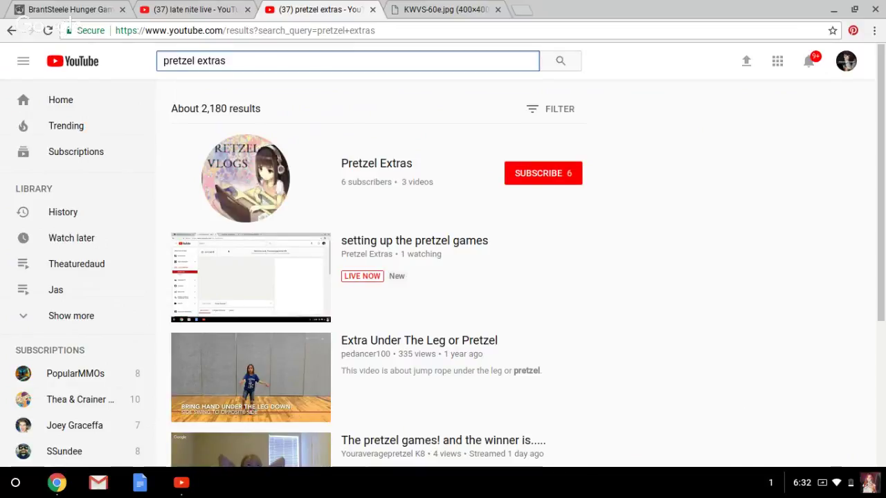
{"action": "left_click", "coordinate": [508, 176]}
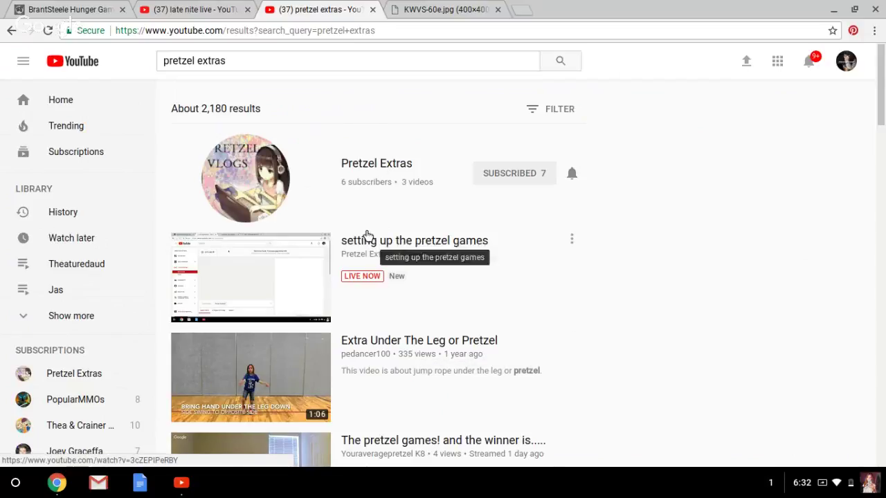
{"action": "left_click", "coordinate": [375, 166]}
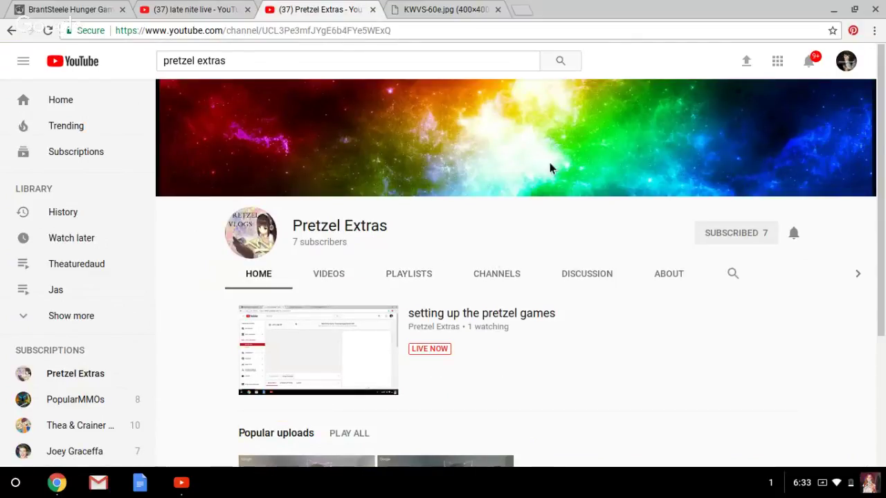
{"action": "left_click", "coordinate": [463, 28]}
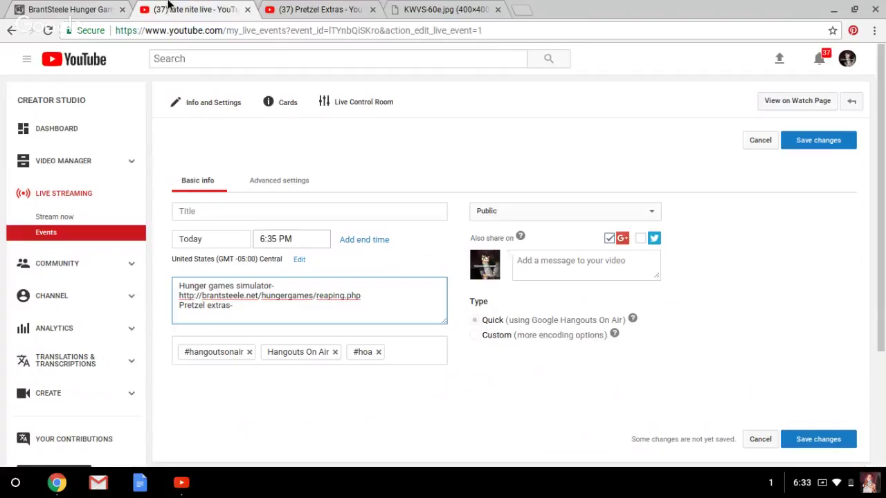
- Paste the Pretzel Extras channel link and add an 'Ajusa's bday!-' line below it
{"action": "type", "text": "https://www.youtube.com/channel/UCL3Pe3mfJYgE6b4FYe5WExQ"}
{"action": "key", "text": "Return"}
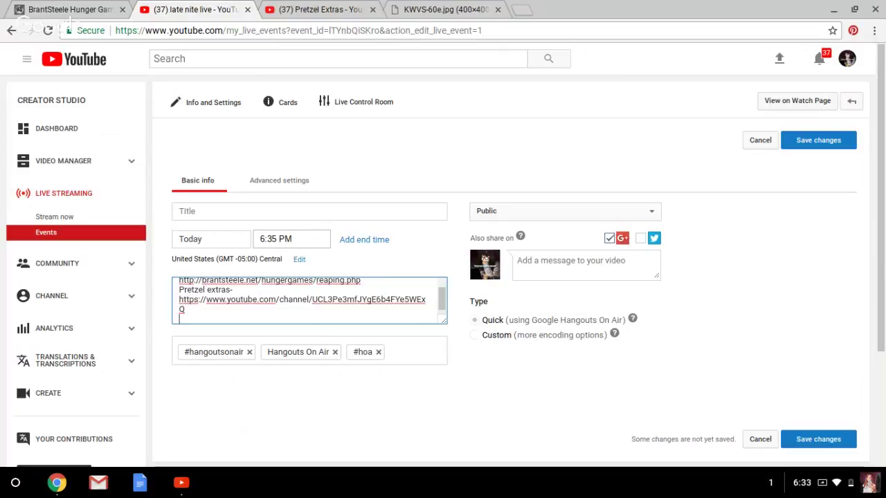
{"action": "type", "text": "Ajusa's bday!-"}
{"action": "key", "text": "Return"}
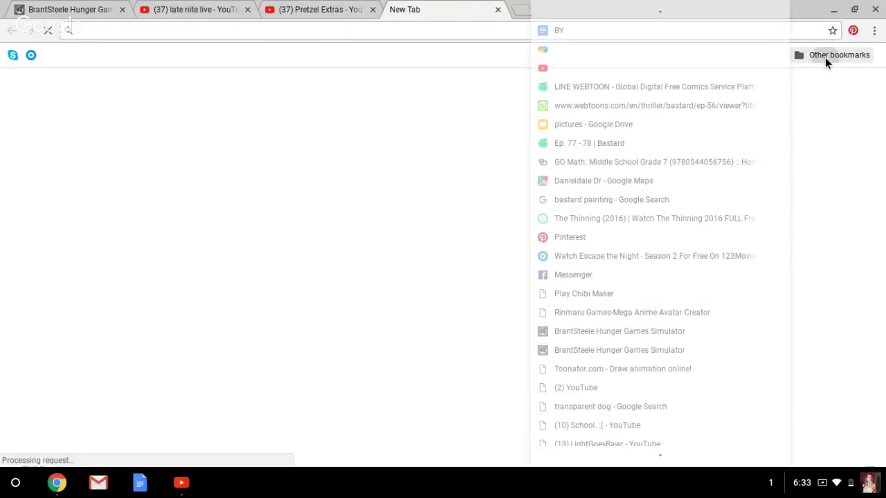
- Open the Best youtubers document and close the Pretzel Extras channel tab
{"action": "left_click", "coordinate": [615, 30]}
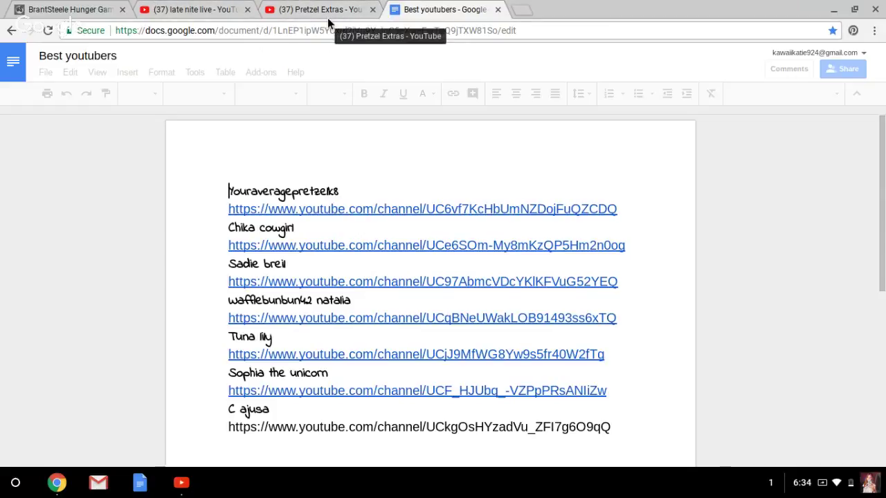
{"action": "key", "text": "alt+Tab"}
{"action": "left_click", "coordinate": [830, 483]}
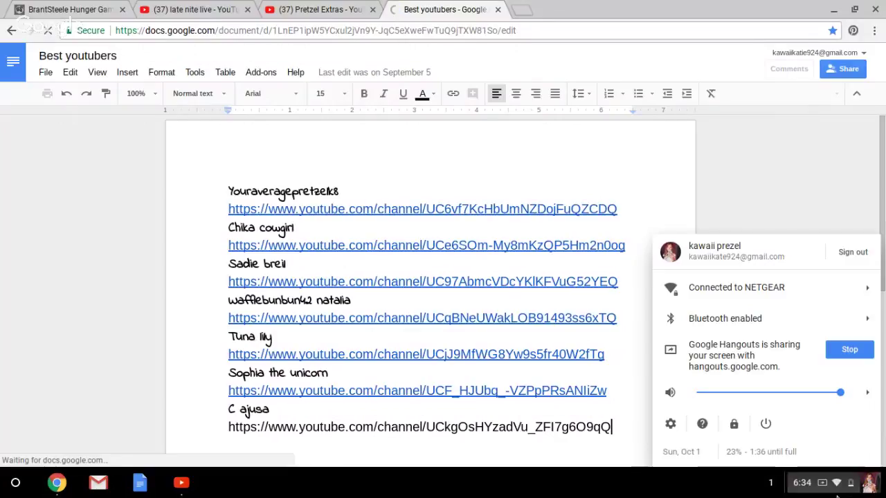
{"action": "left_click", "coordinate": [545, 449]}
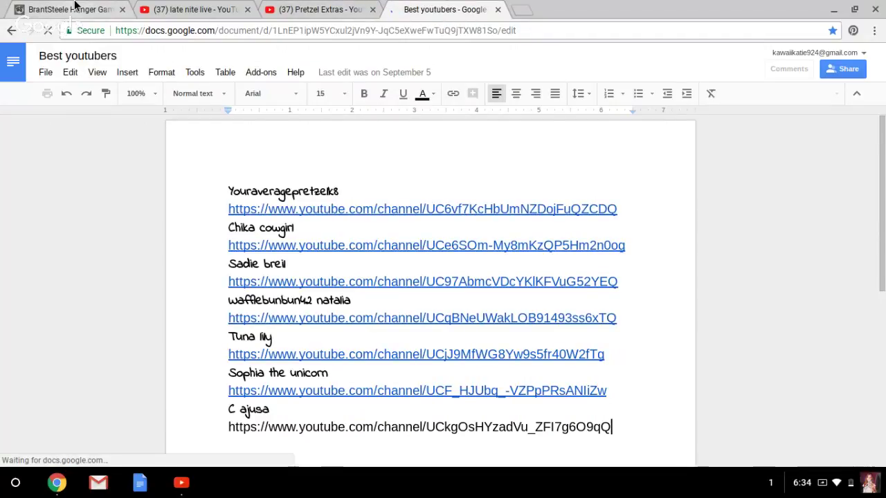
{"action": "left_click", "coordinate": [316, 9]}
{"action": "left_click", "coordinate": [316, 10]}
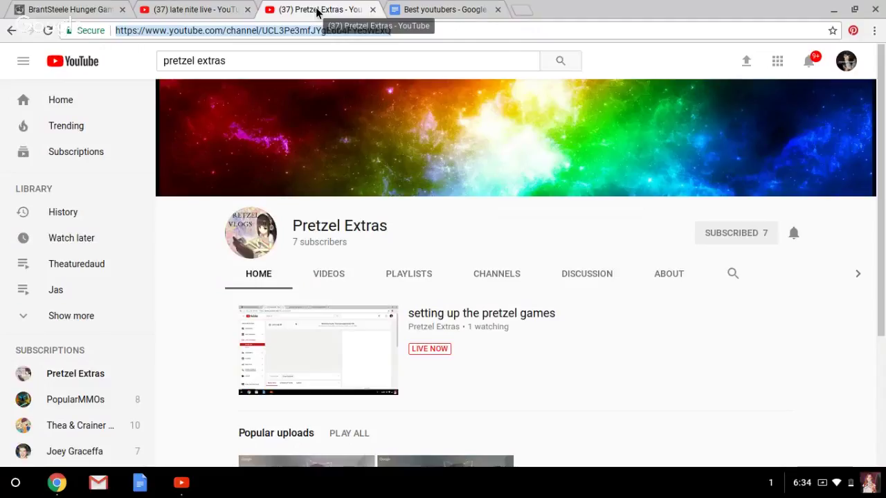
{"action": "key", "text": "ctrl+w"}
- Add a 'prezel xtras' entry with its channel link and select the C ajusa link
{"action": "type", "text": "prezel "}
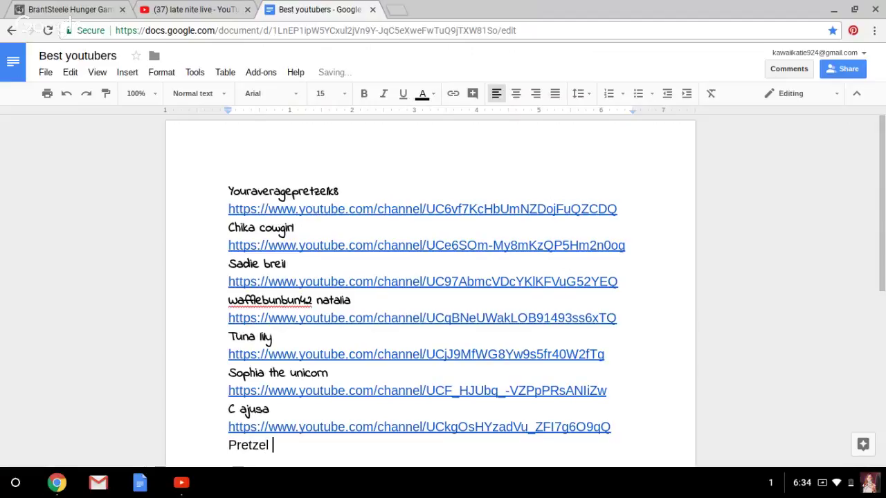
{"action": "type", "text": "xtras"}
{"action": "key", "text": "Return"}
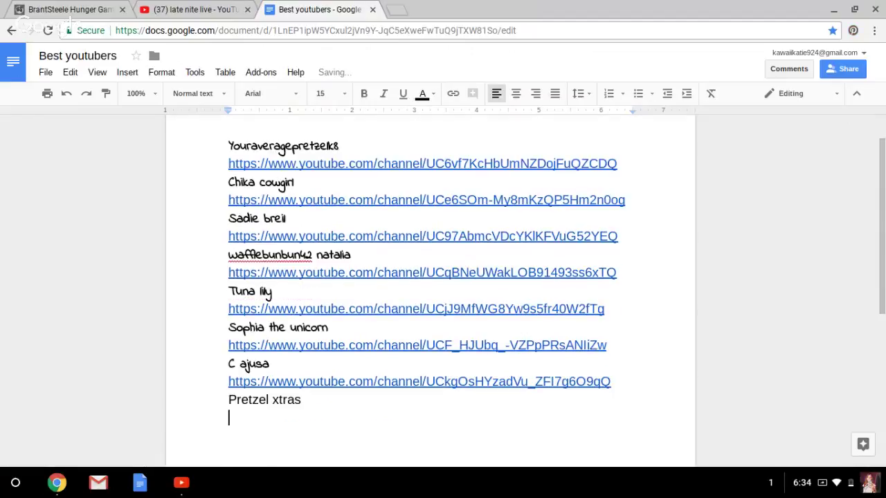
{"action": "type", "text": "https://www.youtube.com/channel/UCL3Pe3mfJYgE6b4FYe5WExQ"}
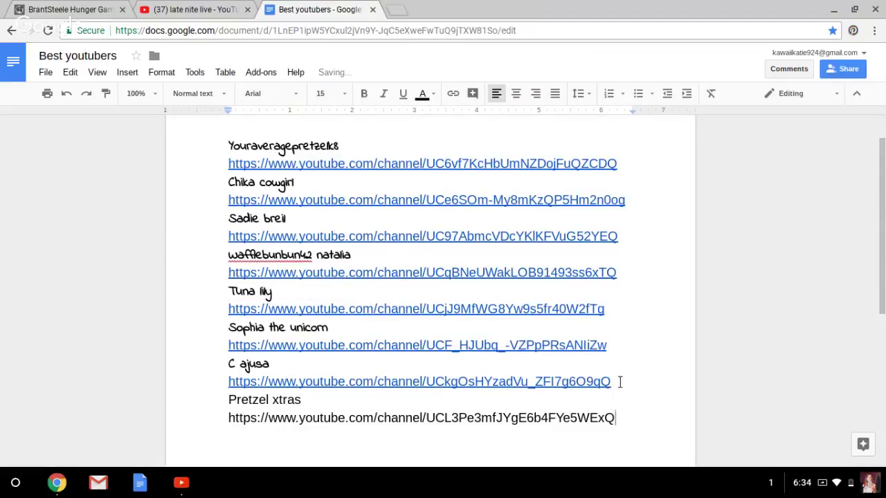
{"action": "left_click_drag", "start_coordinate": [611, 381], "coordinate": [224, 384]}
{"action": "key", "text": "ctrl+c"}
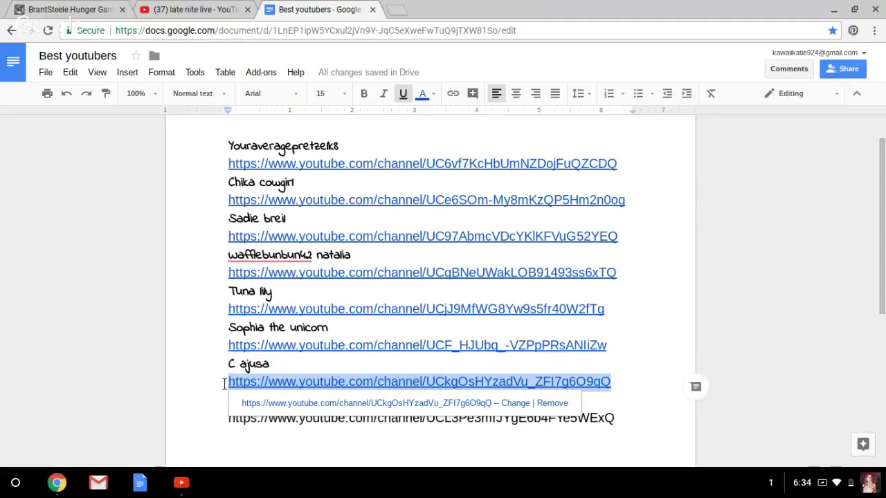
{"action": "left_click", "coordinate": [218, 327]}
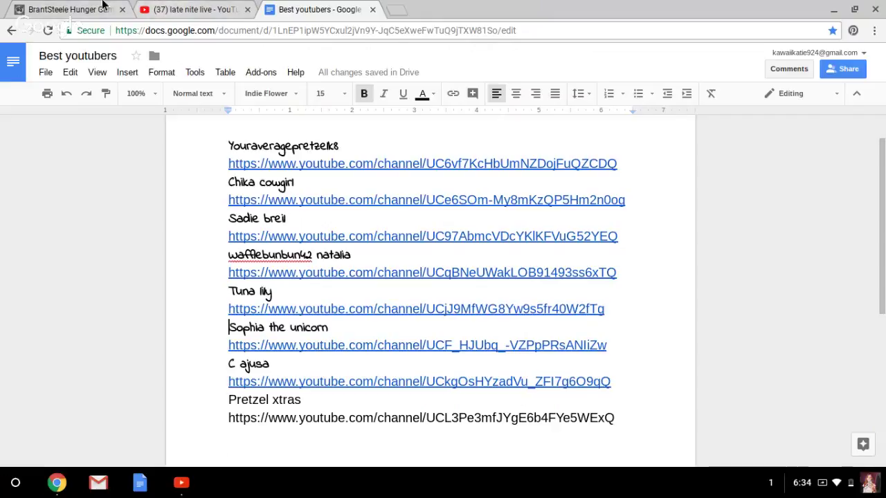
{"action": "left_click", "coordinate": [168, 17]}
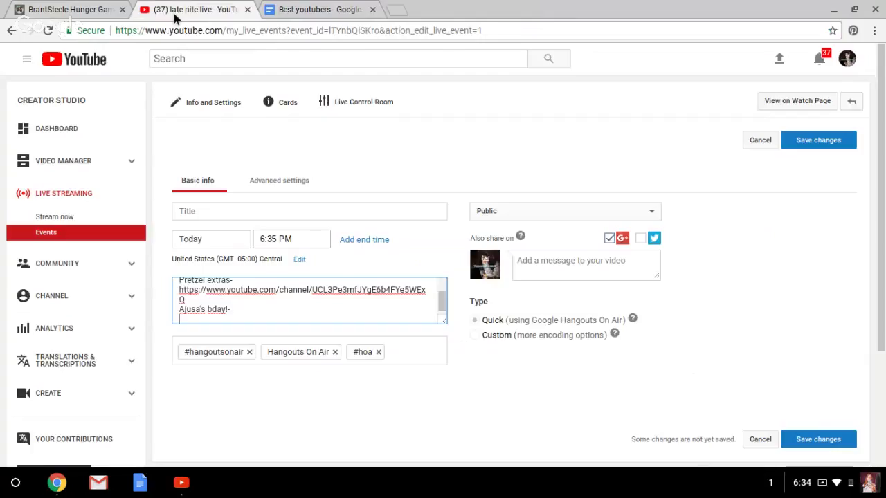
{"action": "key", "text": "ctrl+v"}
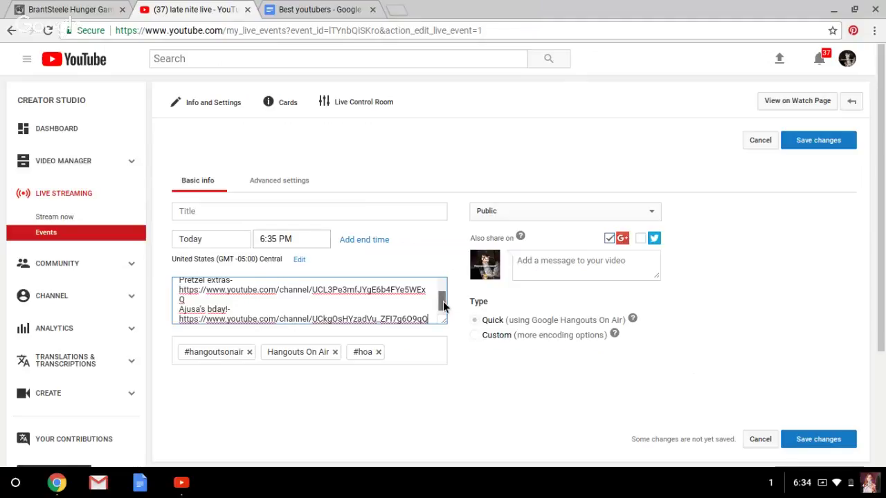
{"action": "left_click_drag", "start_coordinate": [443, 305], "coordinate": [442, 283]}
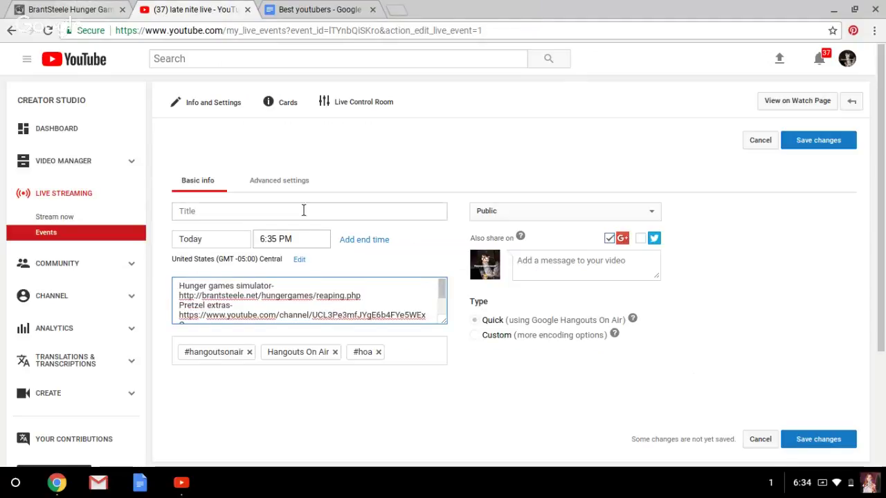
{"action": "left_click", "coordinate": [813, 444]}
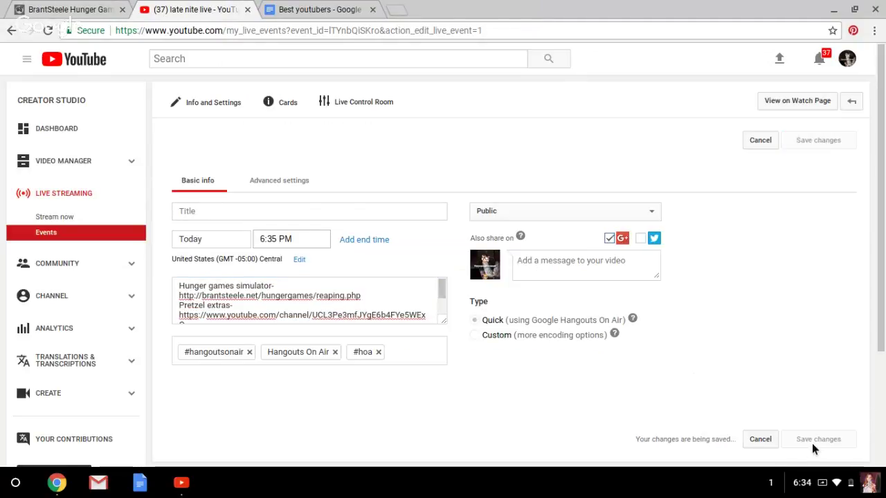
- Title the event 'The pretzel games!' and save again
{"action": "left_click", "coordinate": [282, 211]}
{"action": "type", "text": "T"}
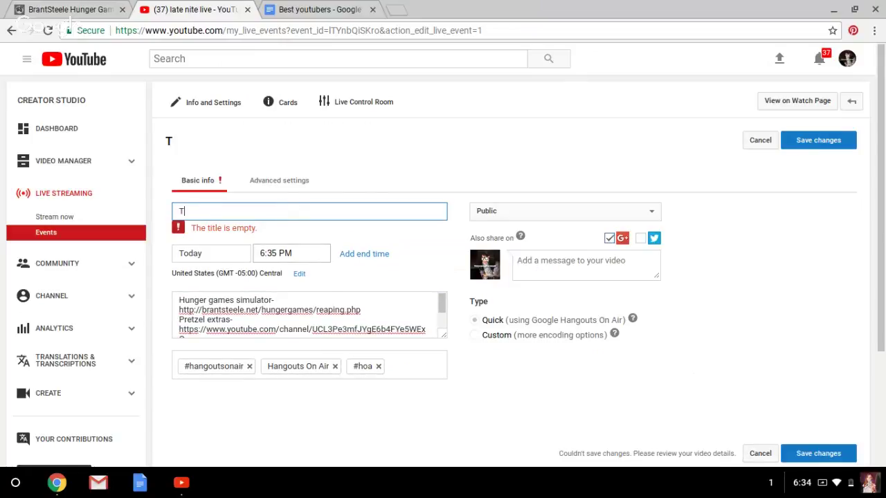
{"action": "type", "text": "he pret"}
{"action": "type", "text": "zel games!"}
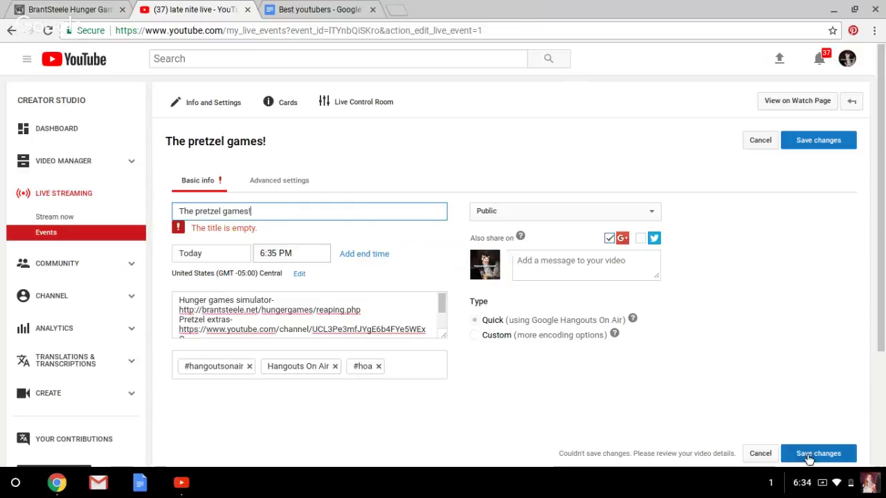
{"action": "left_click", "coordinate": [813, 454]}
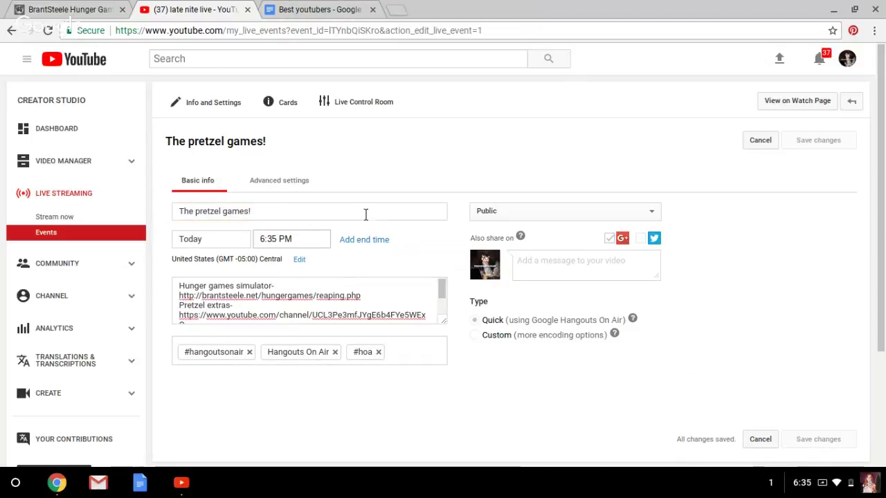
- Return to the upcoming Events list and show all open windows in overview
{"action": "left_click", "coordinate": [79, 232]}
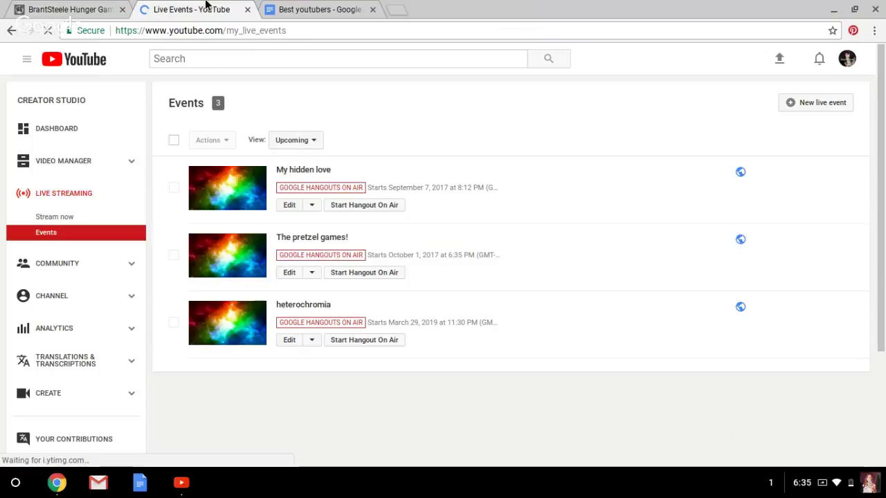
{"action": "key", "text": "F5"}
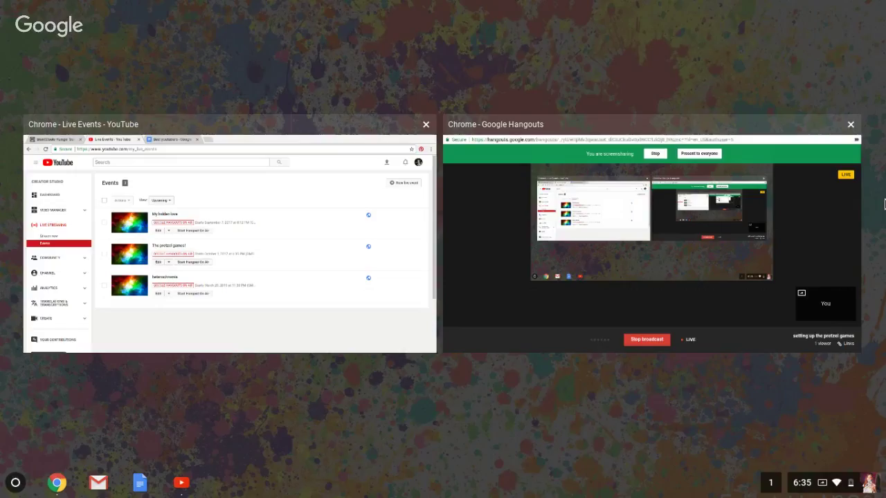